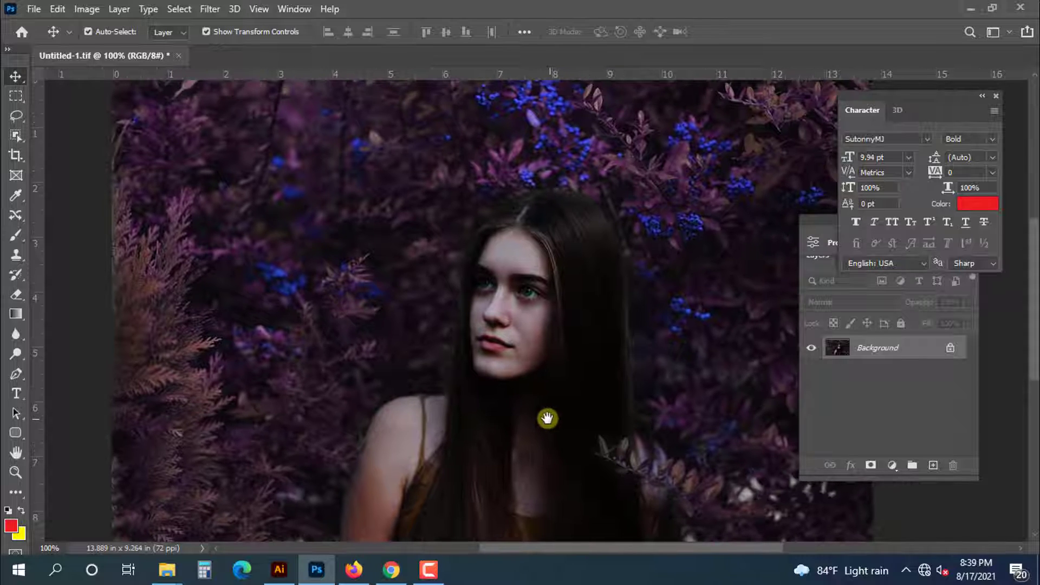
- Convert the locked Background into an editable layer named Layer 0
key("ctrl+minus")
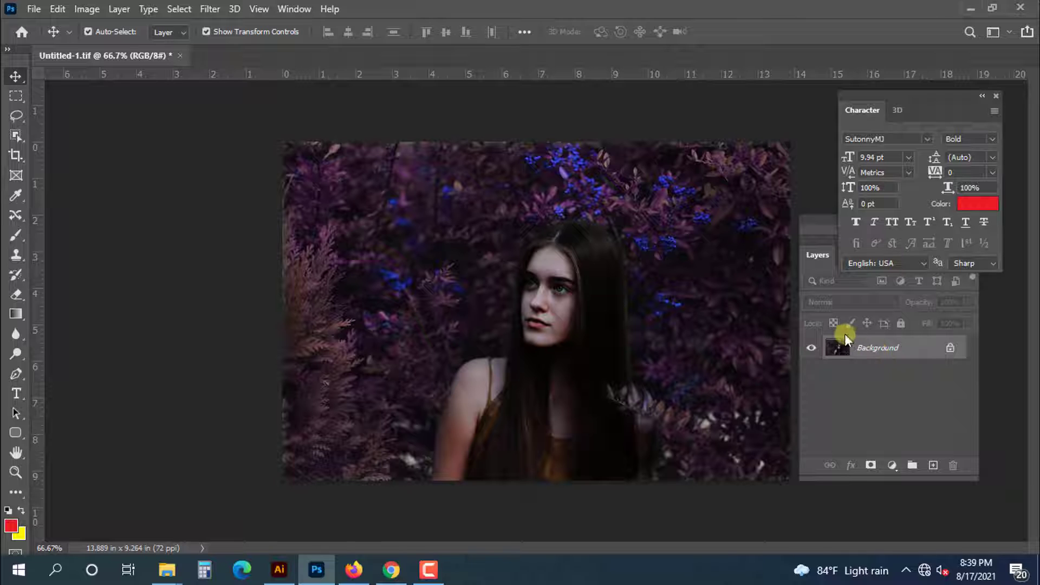
double_click(865, 354)
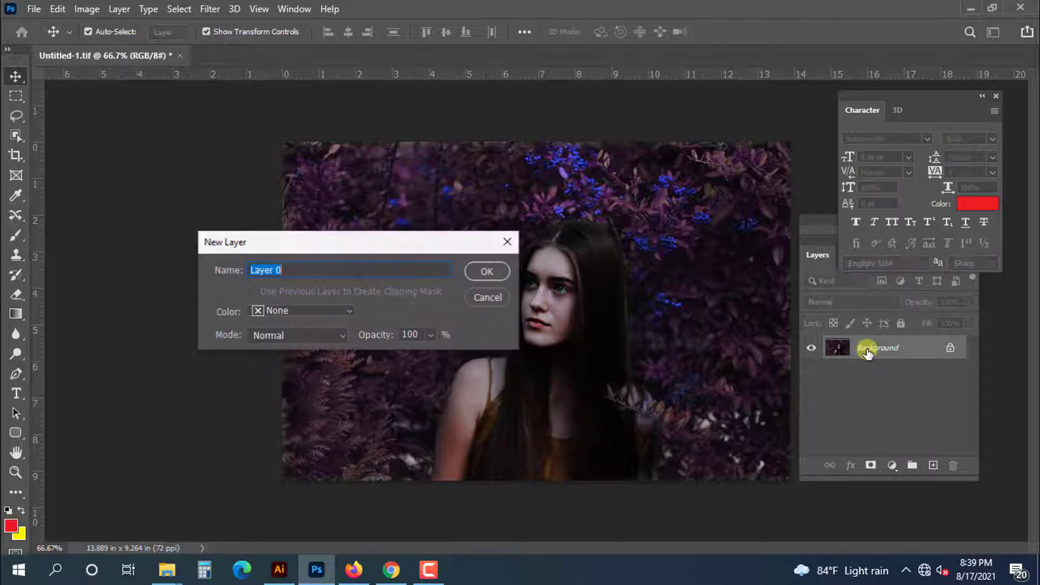
left_click(483, 271)
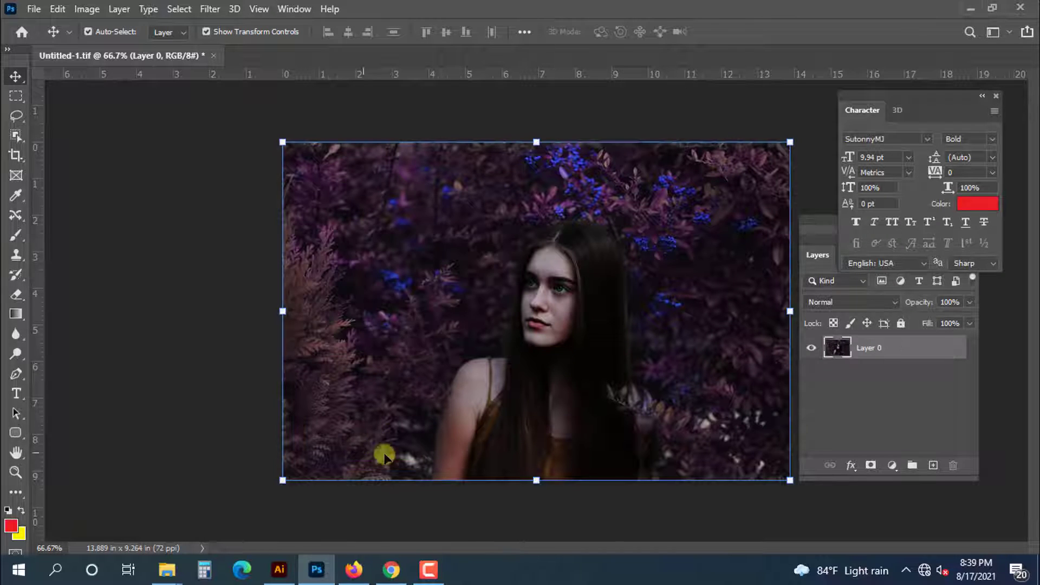
- Select the woman on Layer 0 automatically with Select Subject
right_click(547, 369)
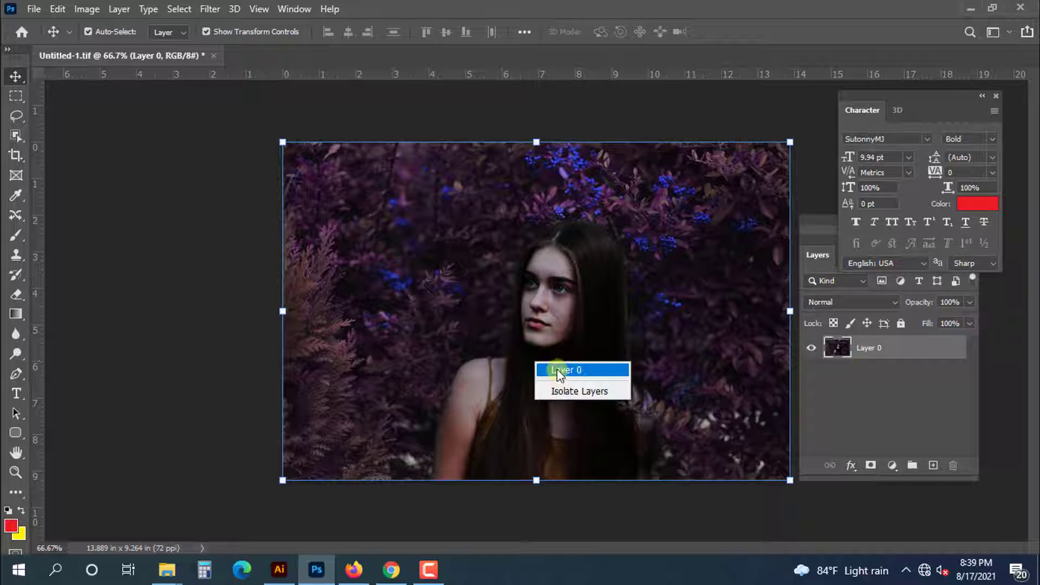
left_click(557, 369)
left_click(16, 135)
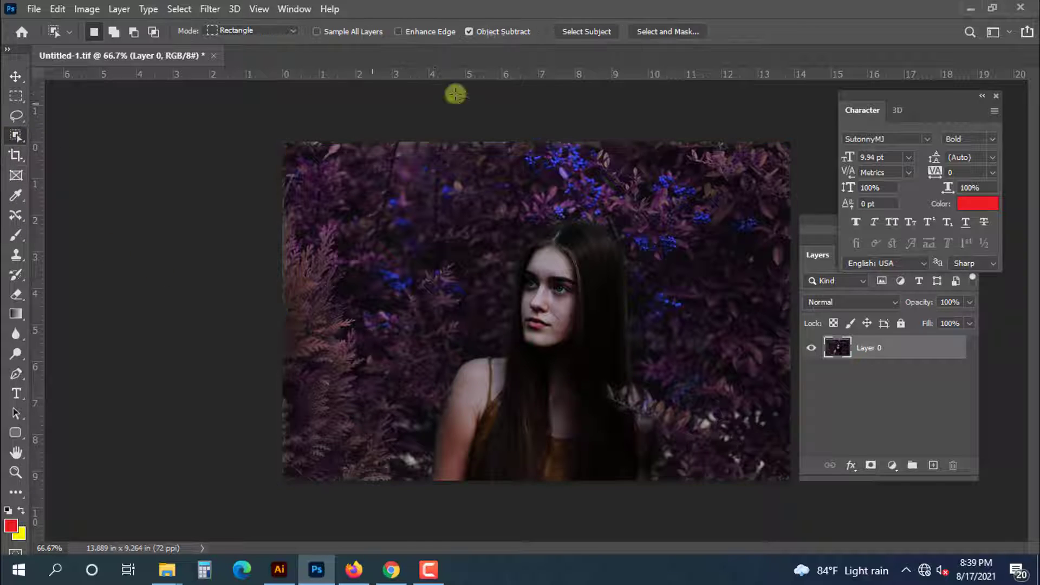
left_click(576, 34)
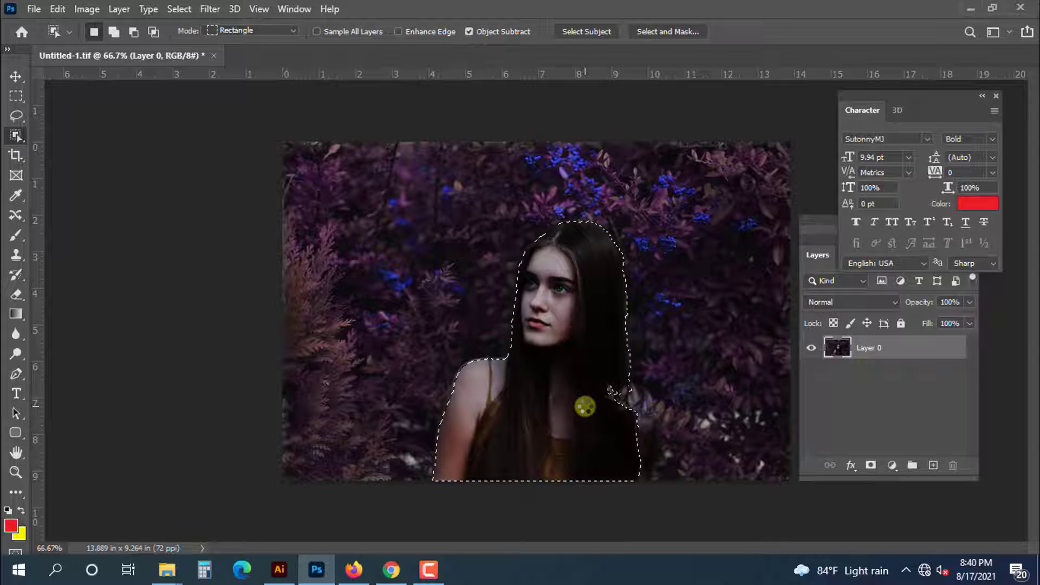
- Subtract the leaves overlapping the woman's hair from the selection with freehand outlines of the Content-Aware Move tool
key("ctrl+plus")
key("ctrl+plus")
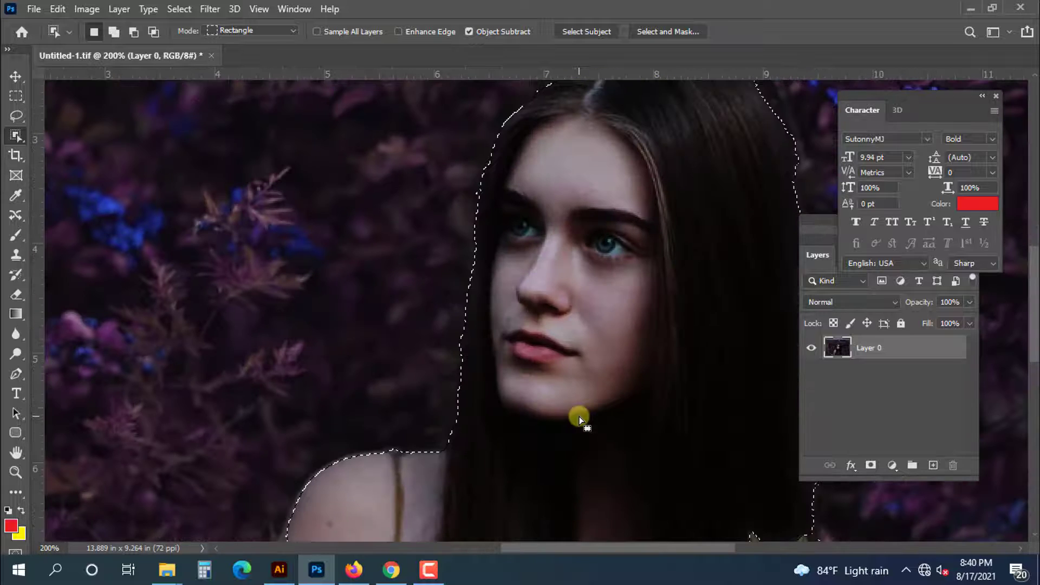
left_click_drag(518, 293, 300, 365)
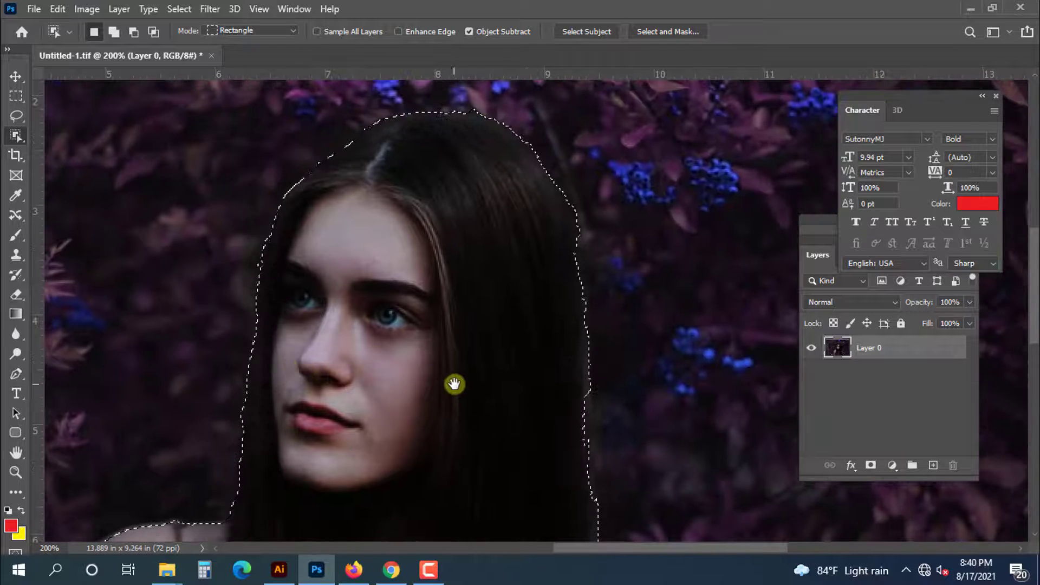
scroll(520, 309, "down", 5)
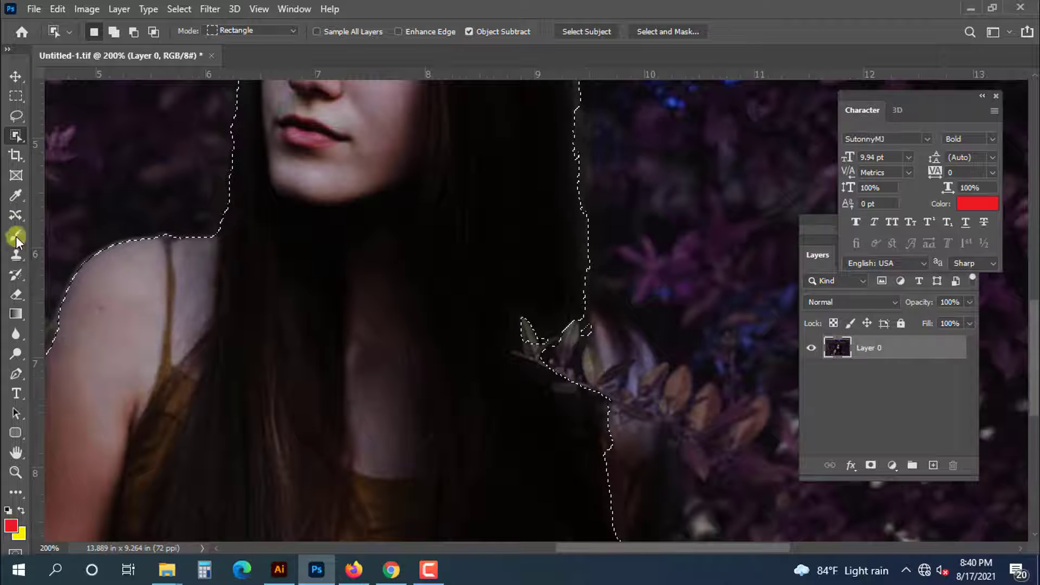
left_click(17, 214)
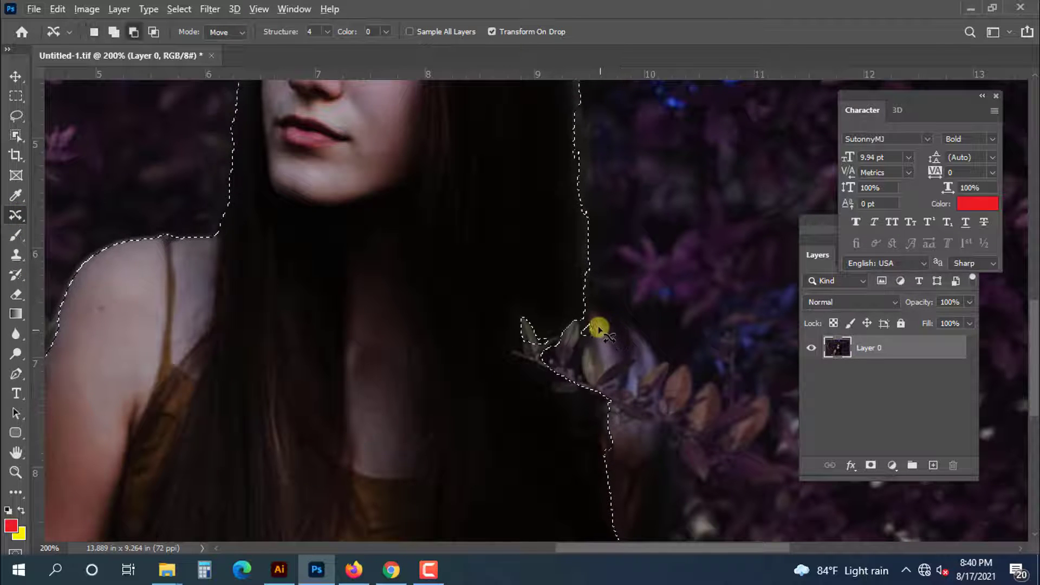
mouse_move(576, 346)
left_mouse_down()
mouse_move(587, 327)
mouse_move(612, 353)
left_mouse_up()
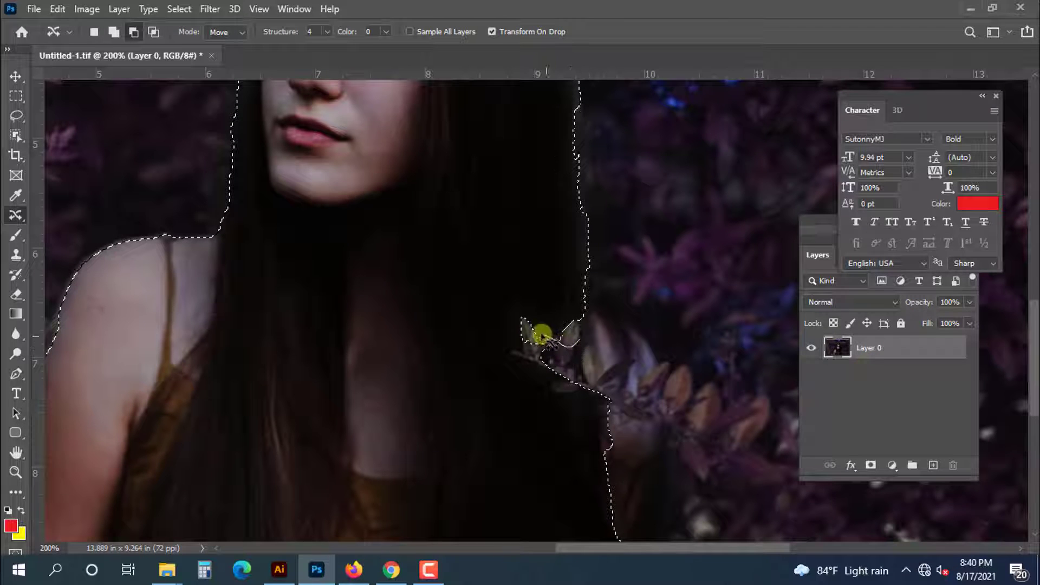
mouse_move(522, 320)
left_mouse_down()
mouse_move(516, 344)
mouse_move(566, 374)
mouse_move(574, 367)
left_mouse_up()
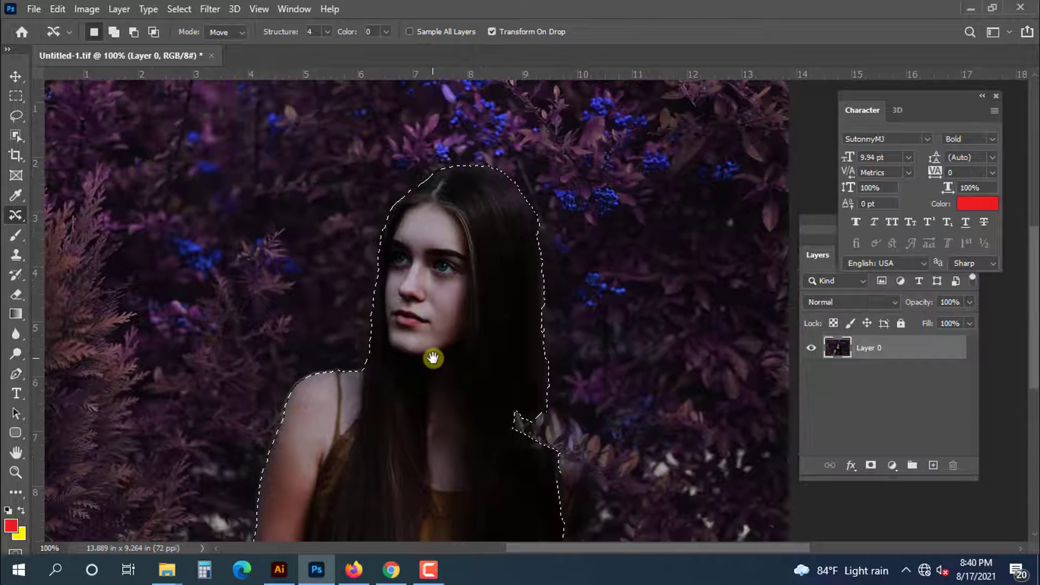
- Feather the selection around the woman by 5 pixels
key("ctrl+minus")
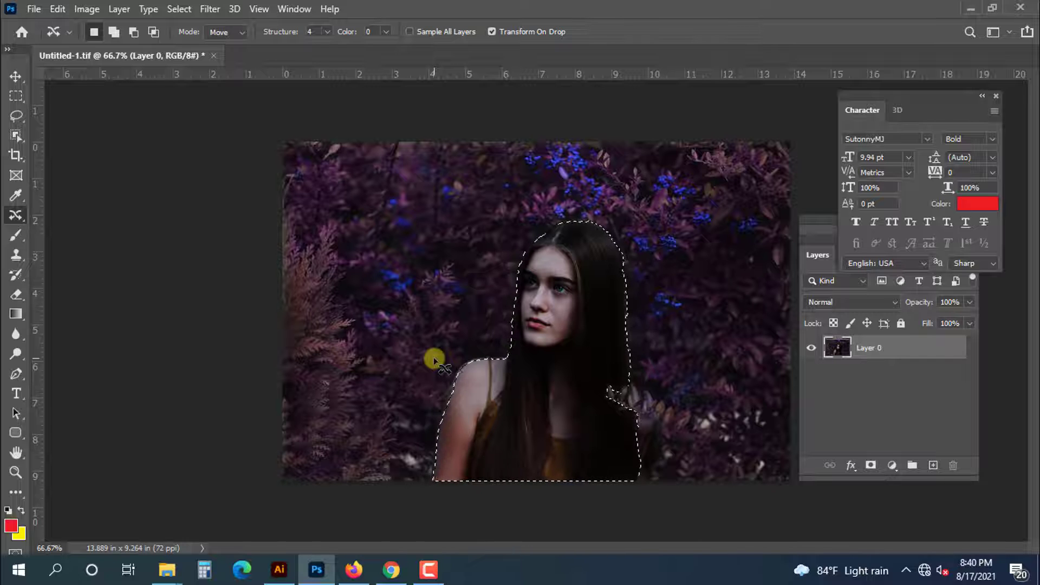
right_click(552, 163)
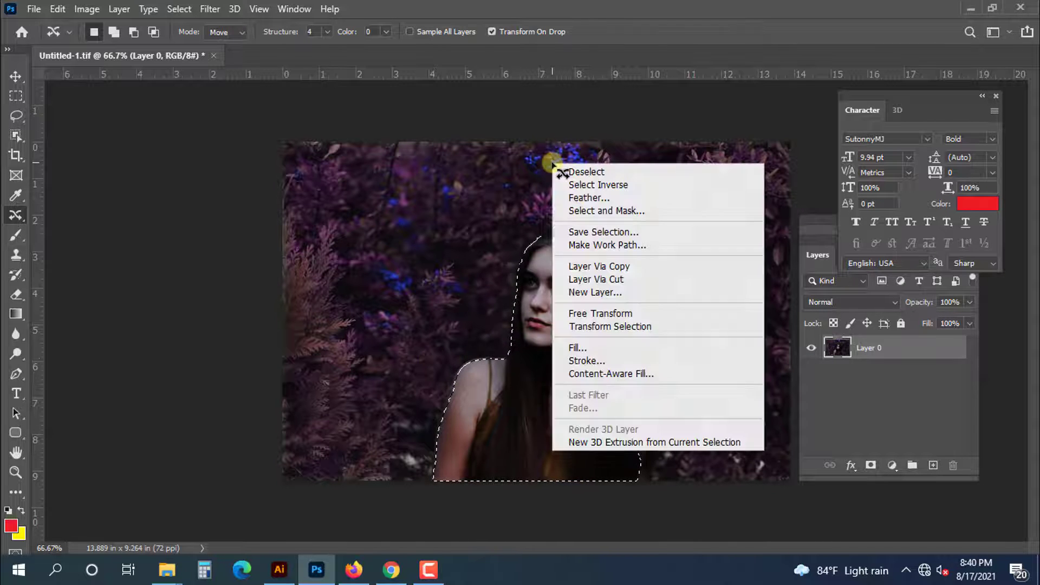
left_click(576, 201)
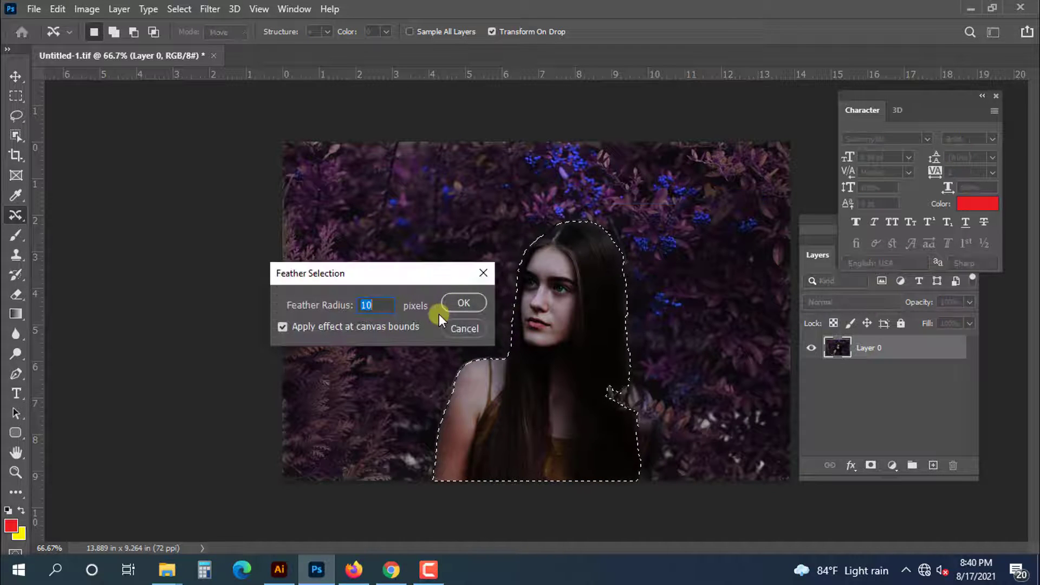
type("5")
key("Return")
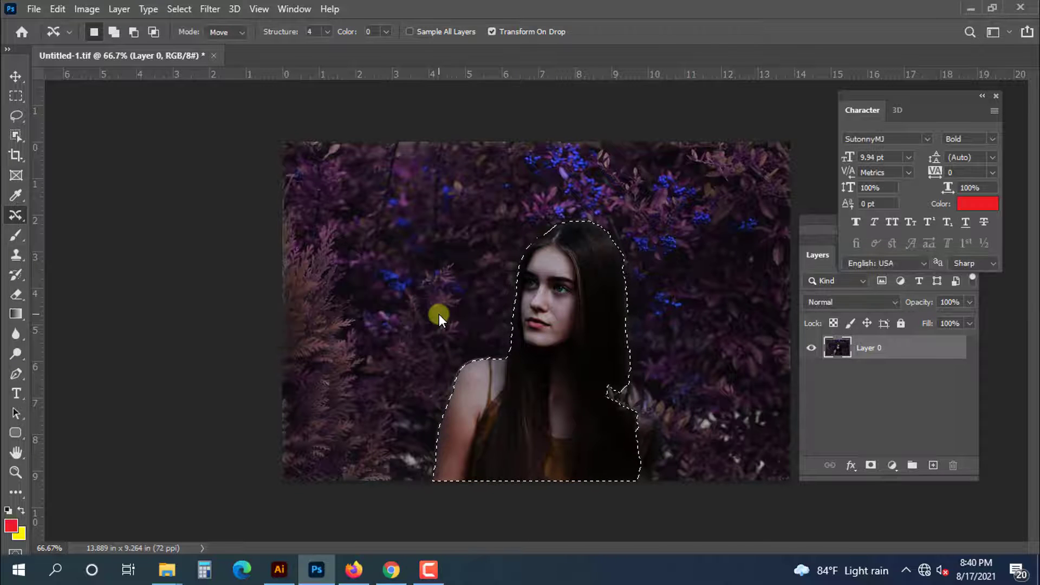
- Brighten the selected woman with a Curves adjustment, raising the RGB midtones at input 141 to output 182
key("ctrl+plus")
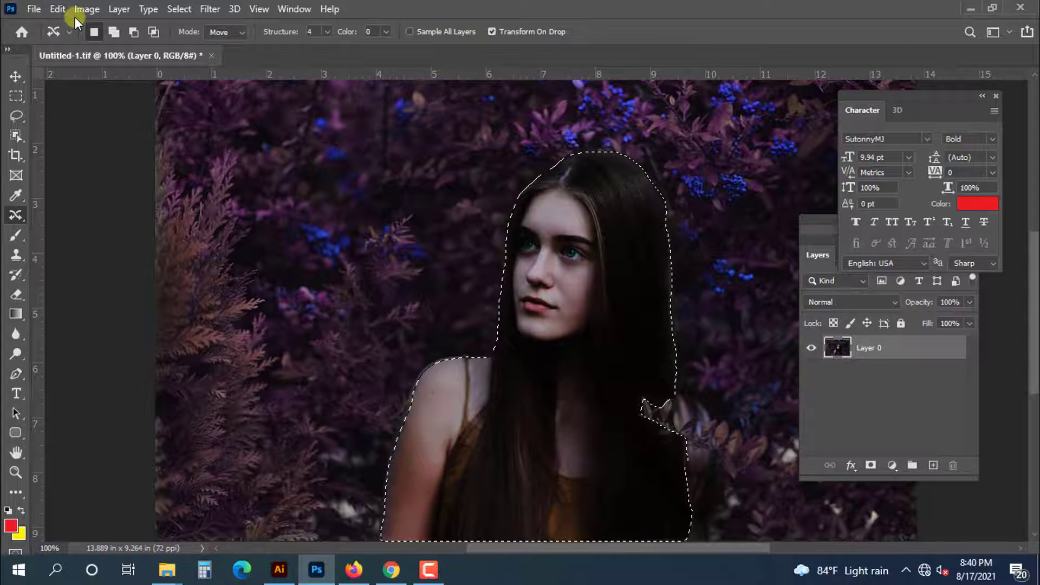
left_click(86, 9)
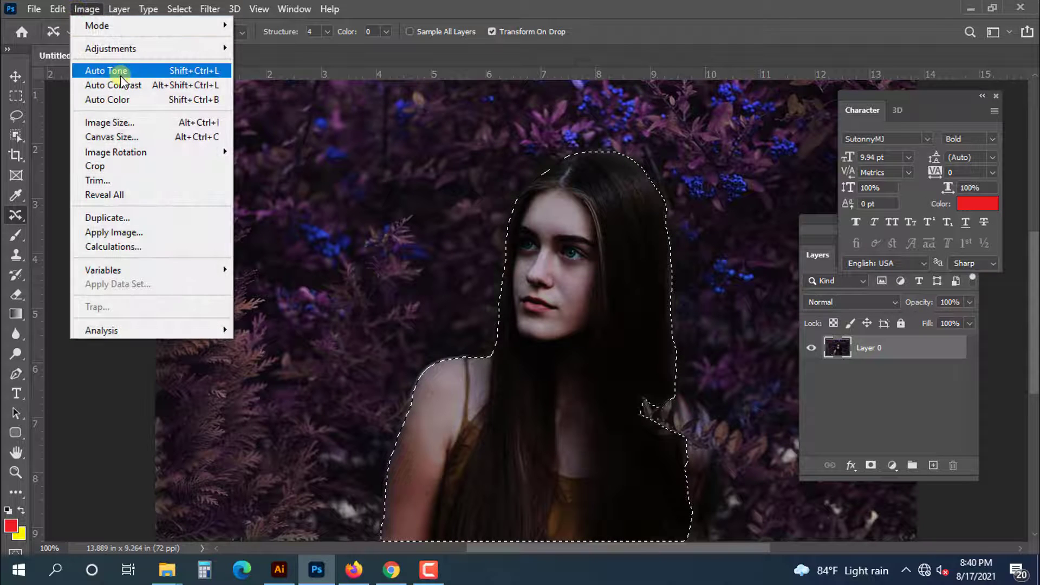
mouse_move(117, 46)
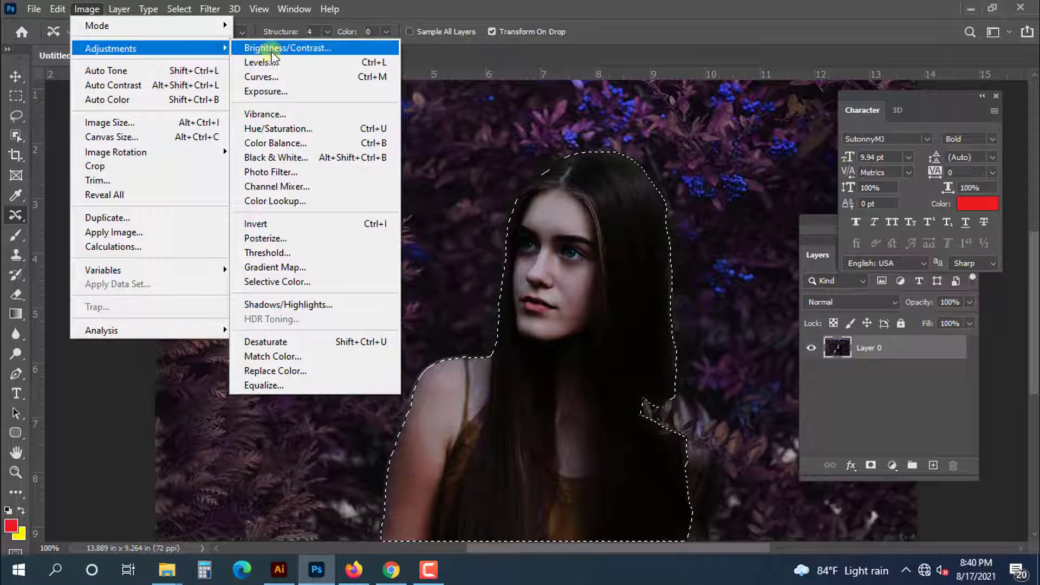
left_click(274, 80)
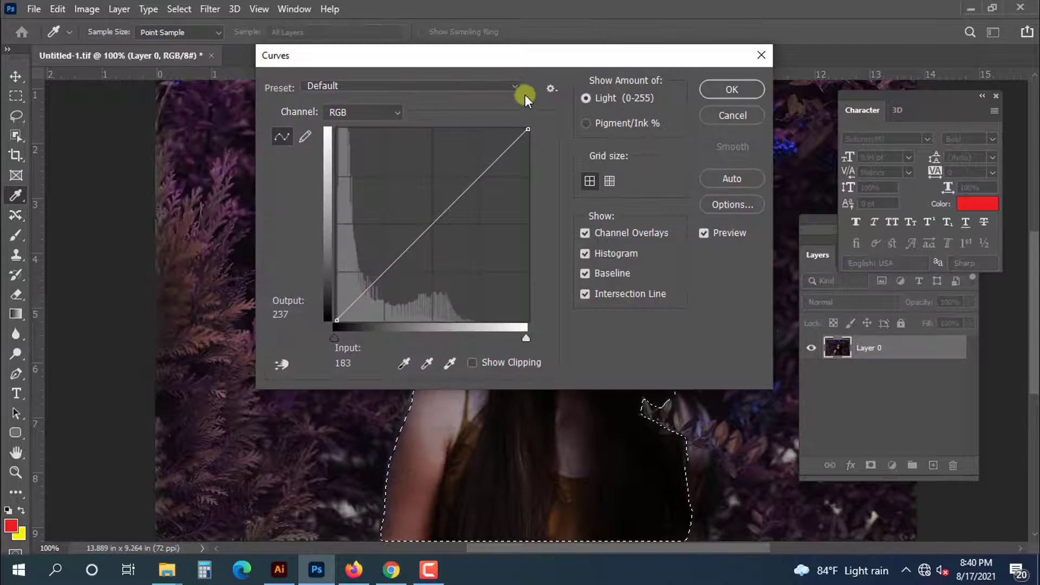
left_click_drag(628, 61, 1039, 181)
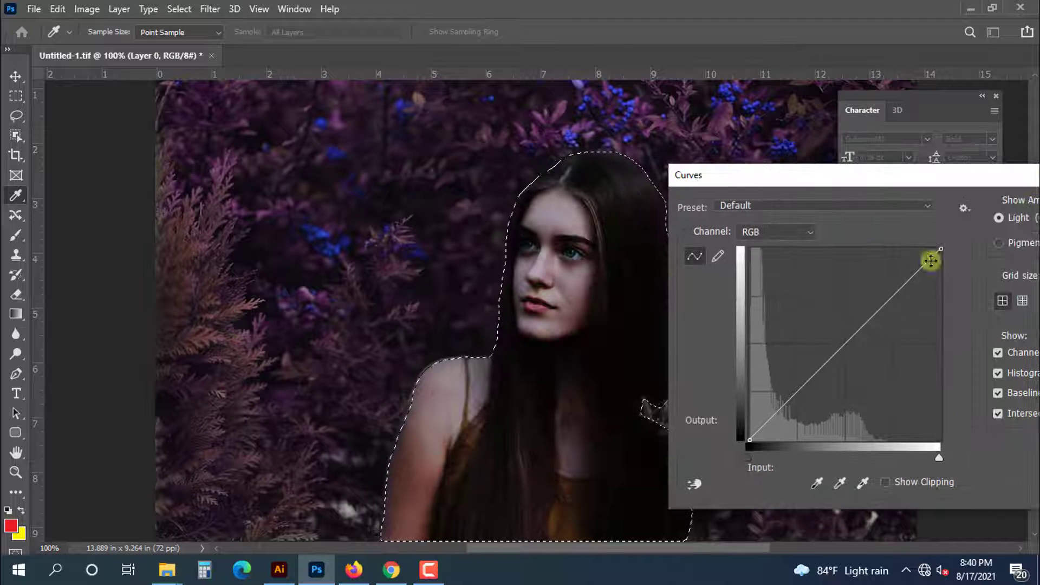
left_click_drag(860, 318, 855, 305)
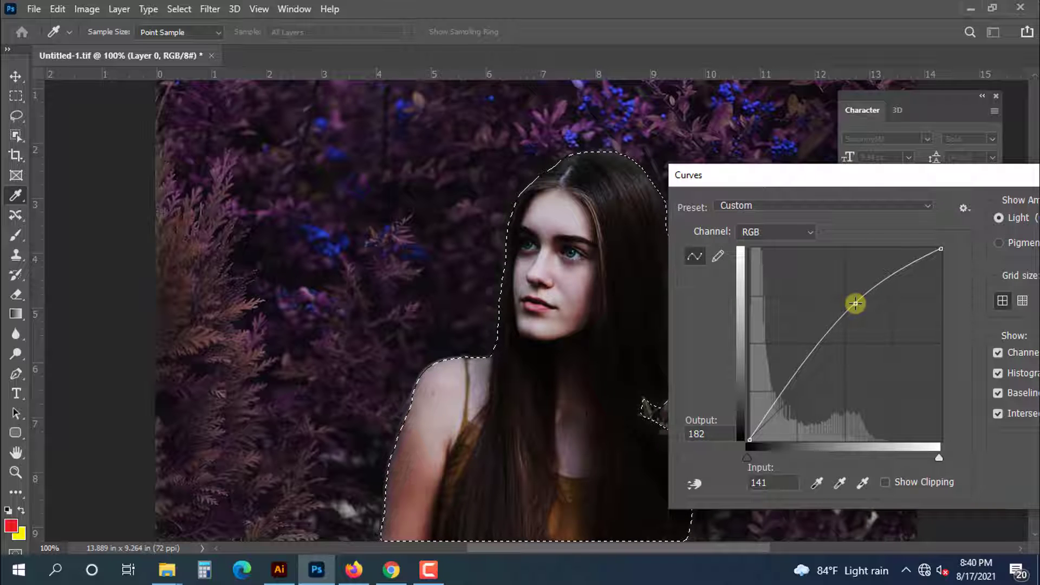
key("Return")
- Invert the selection to cover the foliage background instead of the woman
scroll(655, 232, "down", 2)
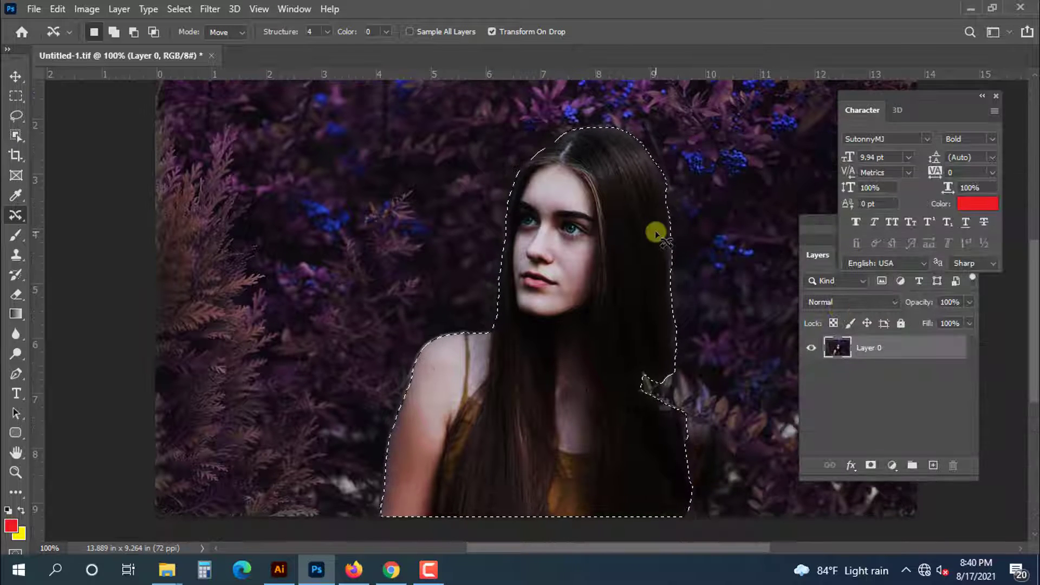
scroll(655, 233, "down", 1)
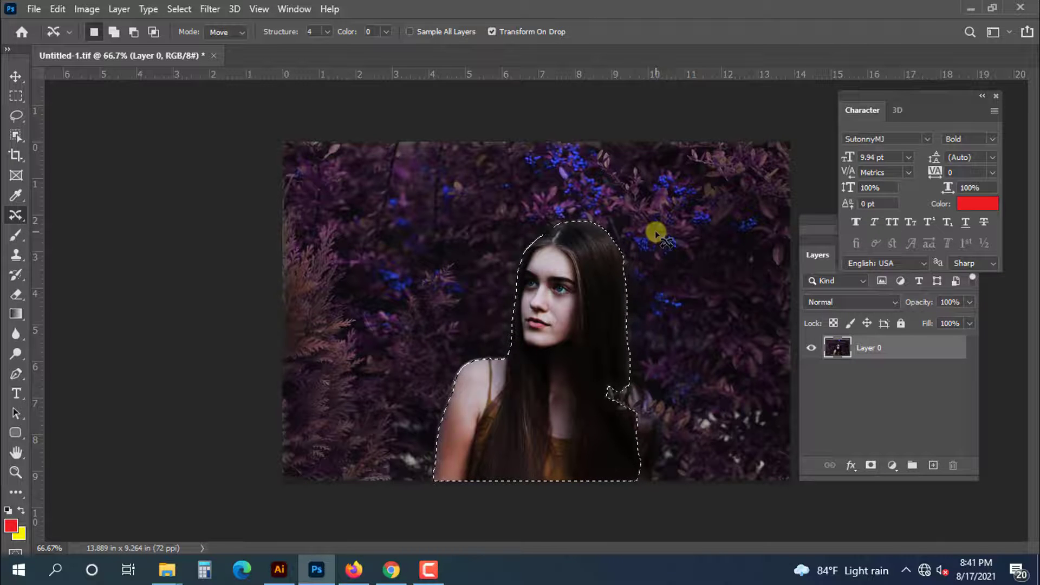
key("ctrl+shift+i")
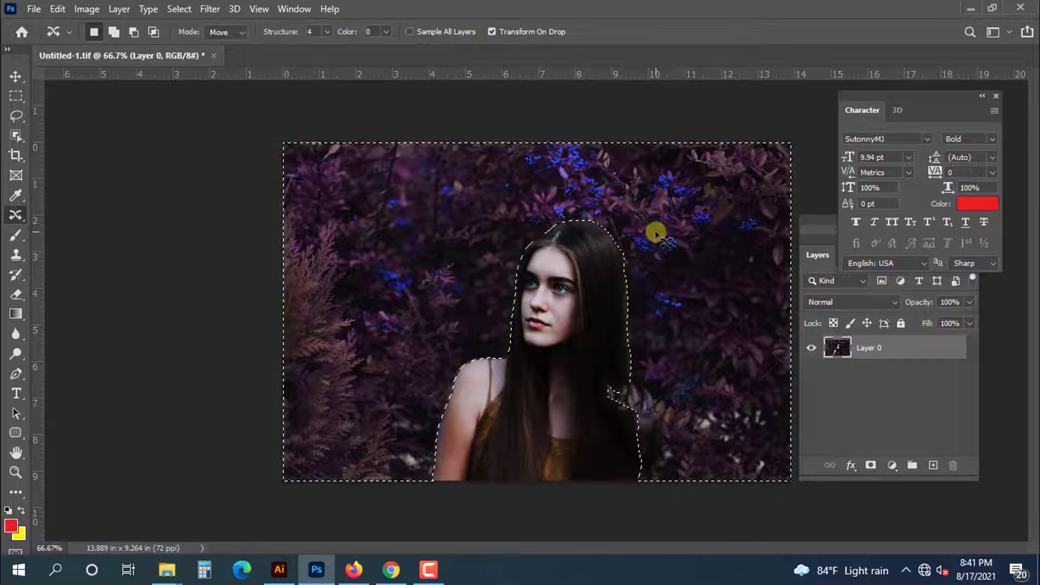
- Shift the background's Hue to -155 with Hue/Saturation and clear the selection
left_click(85, 9)
mouse_move(97, 52)
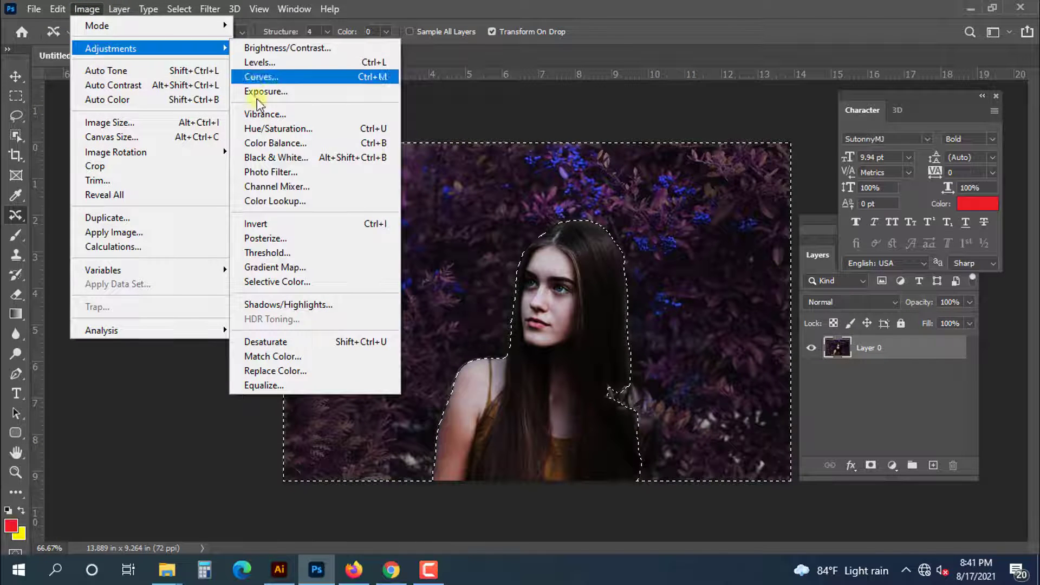
left_click(260, 128)
left_click_drag(733, 191, 707, 190)
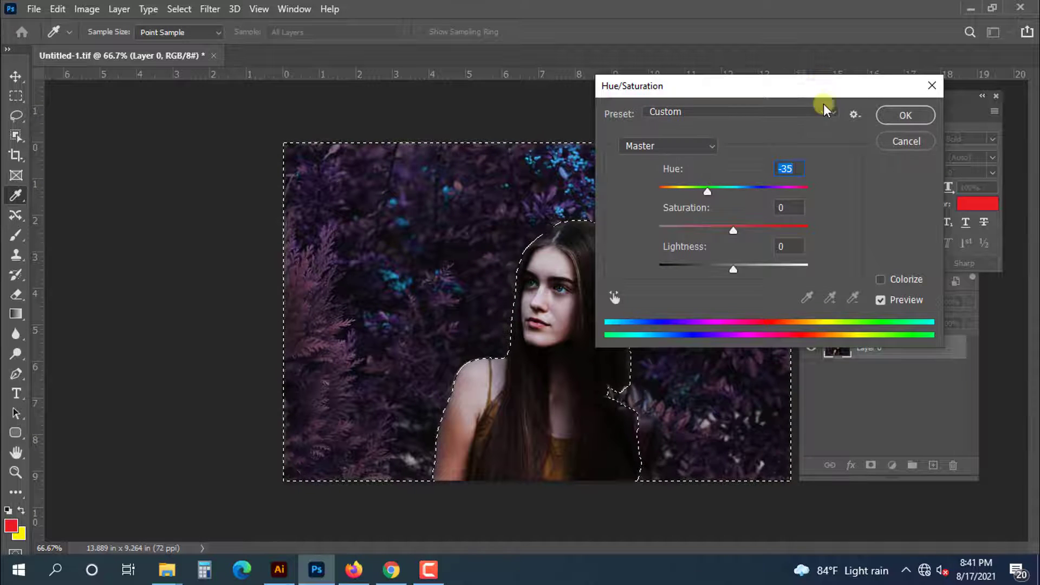
left_click_drag(820, 87, 897, 242)
left_click_drag(788, 347, 745, 344)
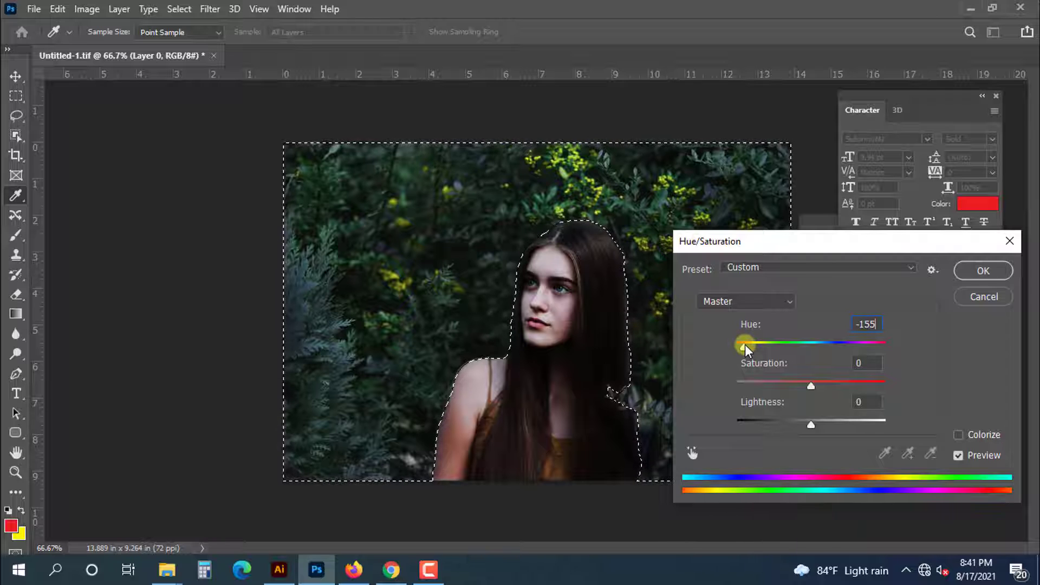
key("Return")
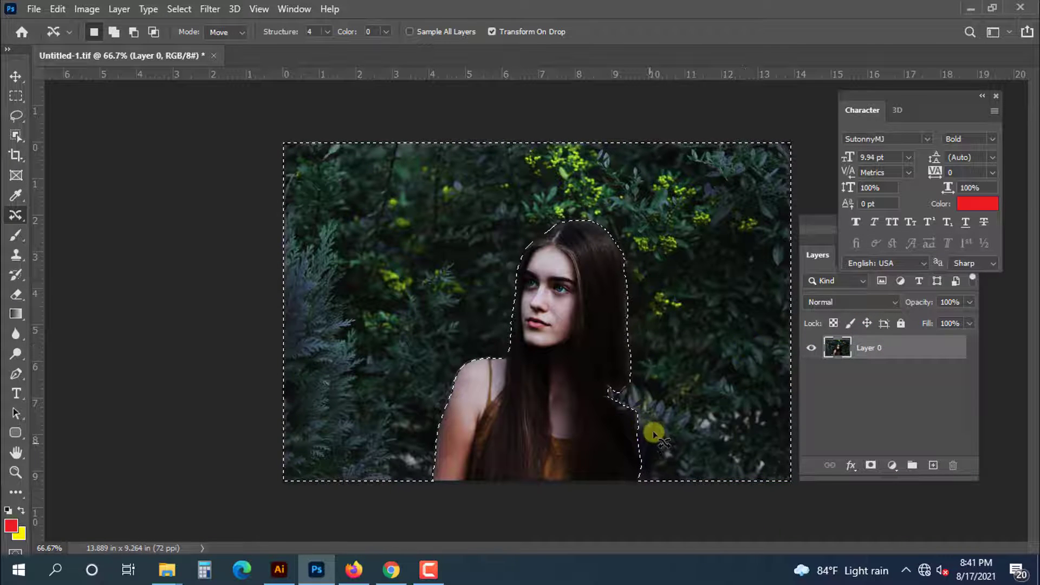
key("ctrl+d")
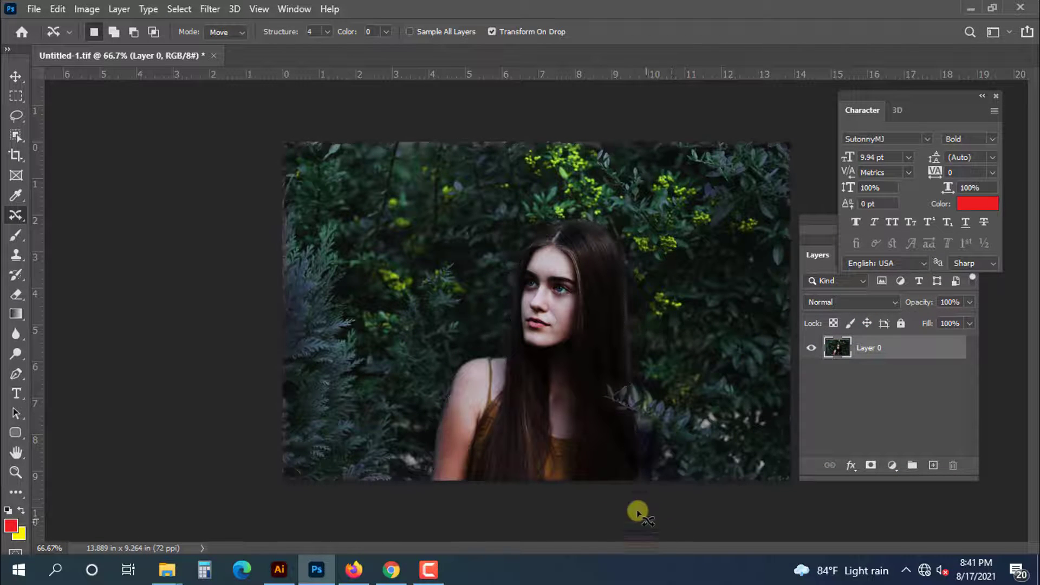
- Draw a freehand selection with the Content-Aware Move tool around the woman's bare arm, down to the image's lower edge
key("v")
key("ctrl+plus")
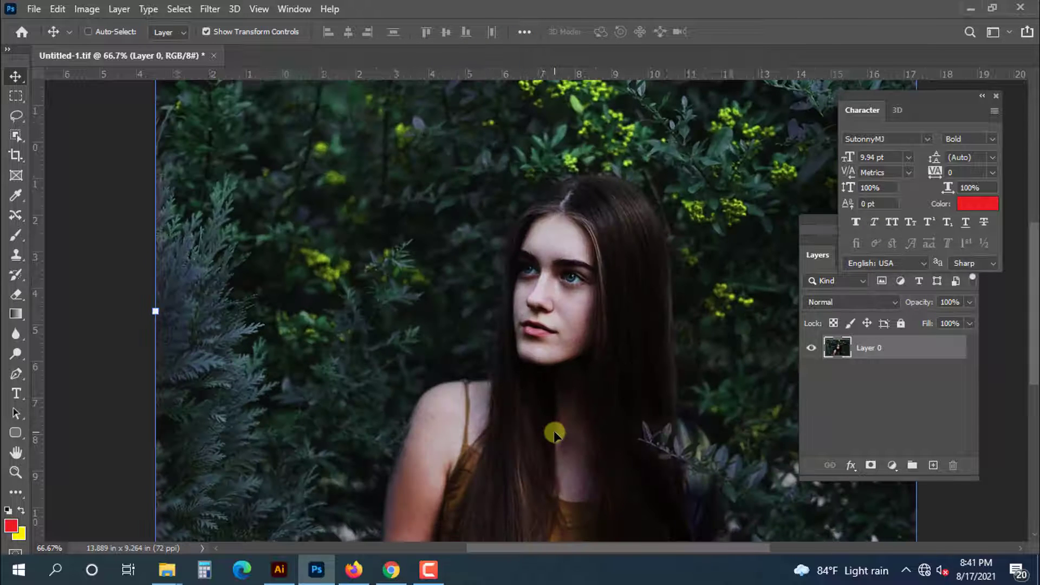
key("ctrl+plus")
left_click_drag(522, 424, 503, 189)
left_click_drag(403, 424, 416, 299)
right_click(317, 294)
left_click(339, 307)
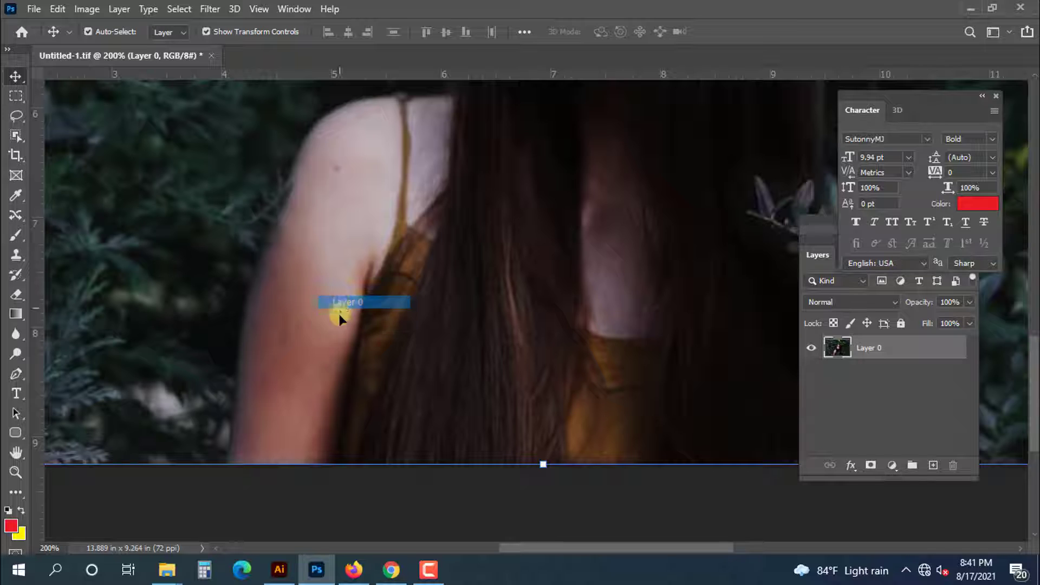
right_click(301, 327)
left_click(316, 341)
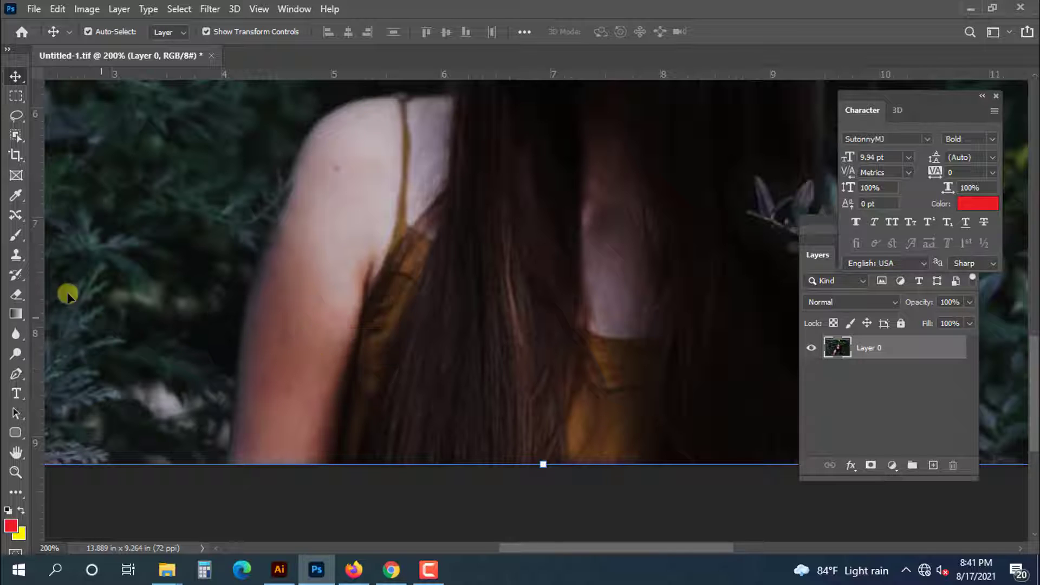
left_click(18, 216)
left_click(237, 457)
left_click_drag(225, 473, 245, 324)
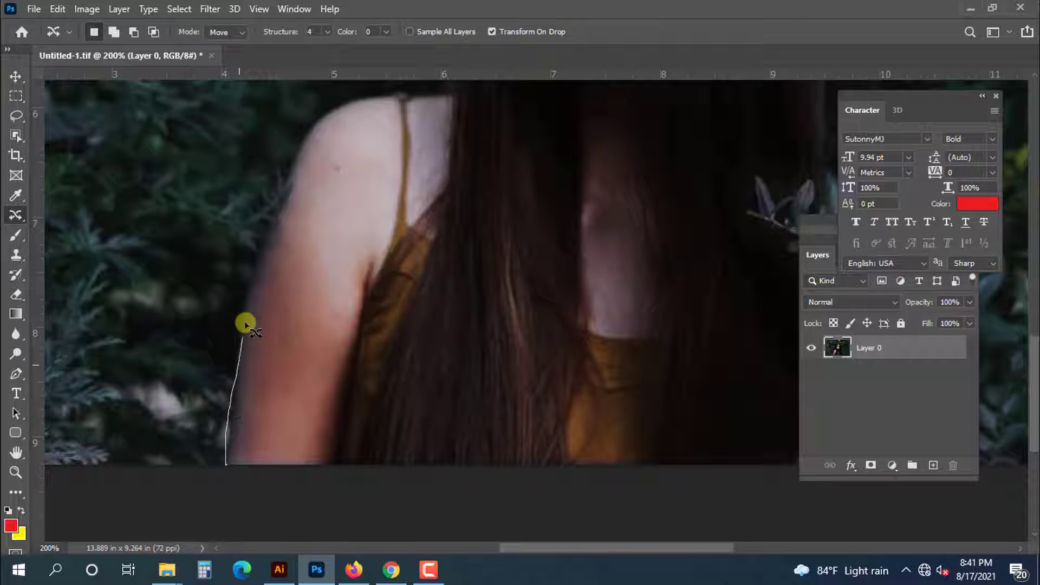
mouse_move(264, 254)
left_mouse_down()
mouse_move(291, 208)
mouse_move(328, 193)
mouse_move(372, 220)
mouse_move(376, 264)
mouse_move(348, 414)
left_mouse_up()
left_click_drag(308, 493, 217, 486)
- Feather the freehand selection around the woman's bare arm
right_click(297, 133)
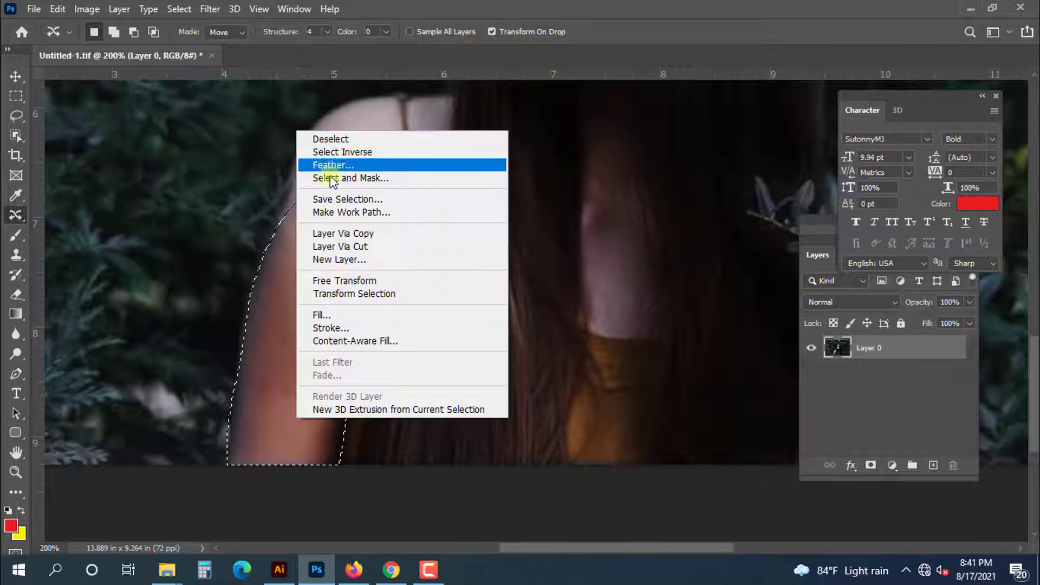
left_click(325, 165)
left_click(463, 303)
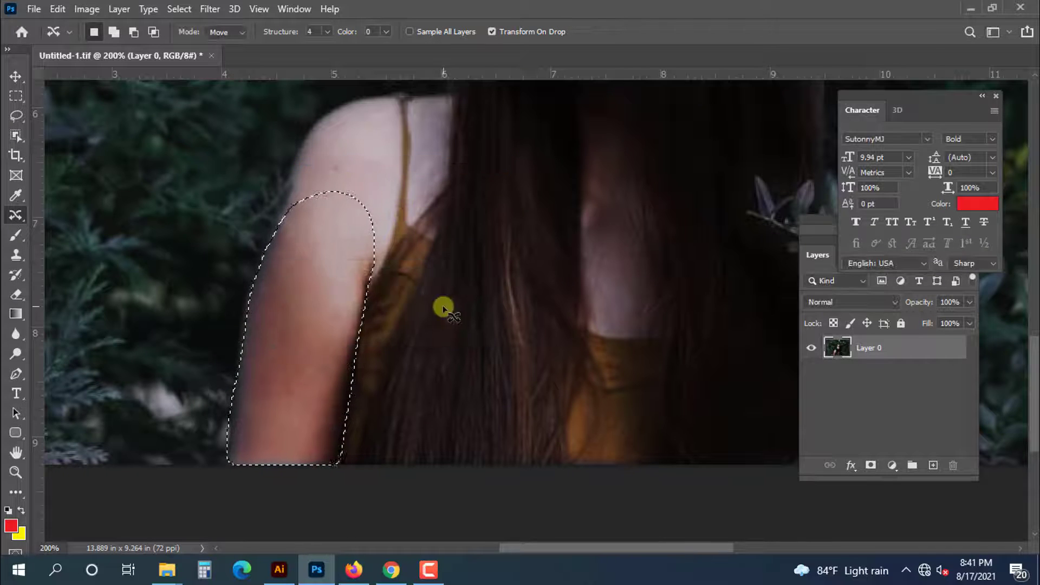
- Try to brighten the selected arm with Levels, setting the RGB white input level to 211, and clear the selection
left_click(85, 9)
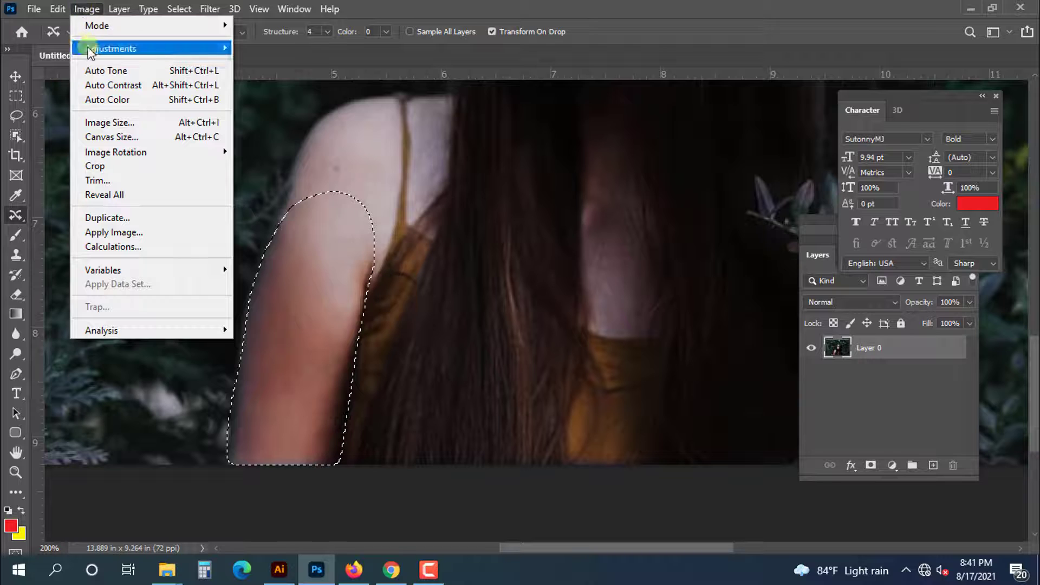
mouse_move(97, 48)
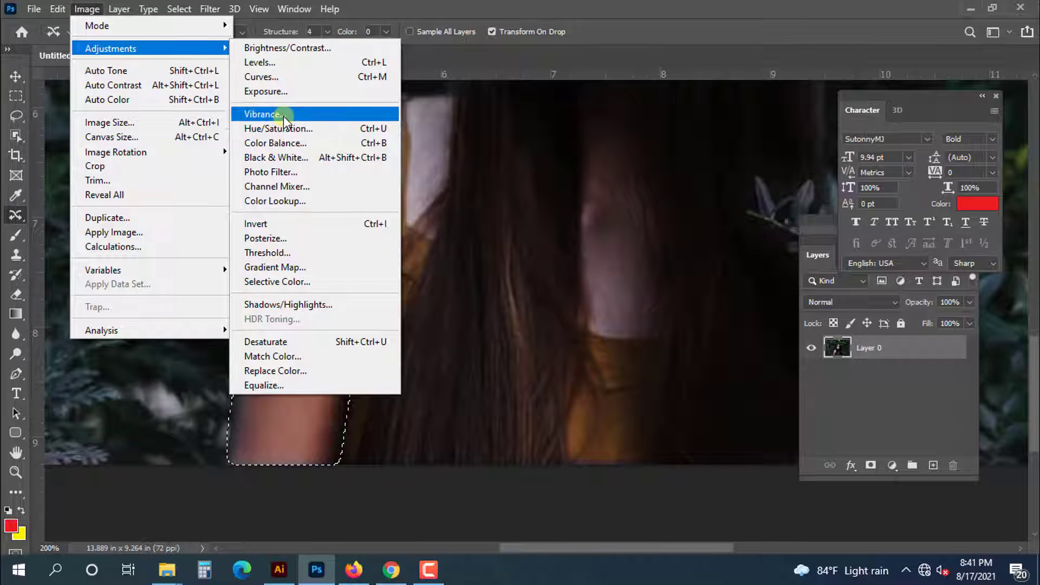
left_click(278, 63)
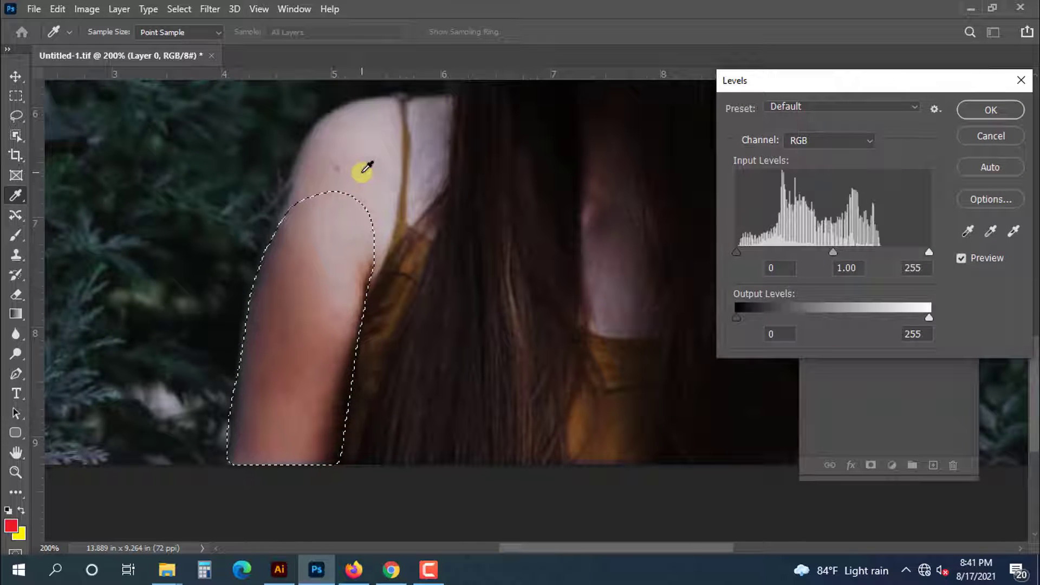
left_click(352, 214)
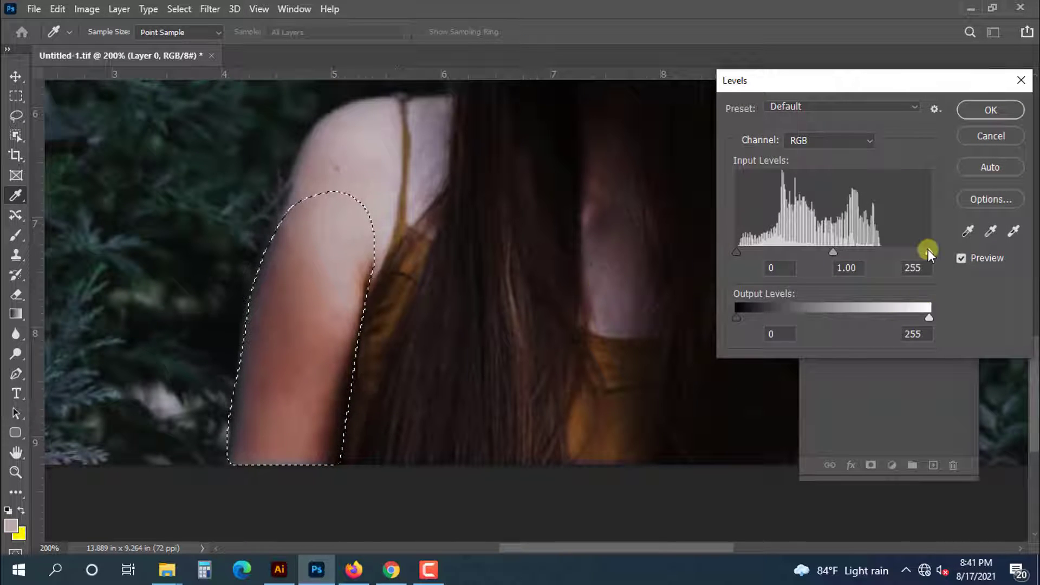
left_click_drag(928, 251, 892, 253)
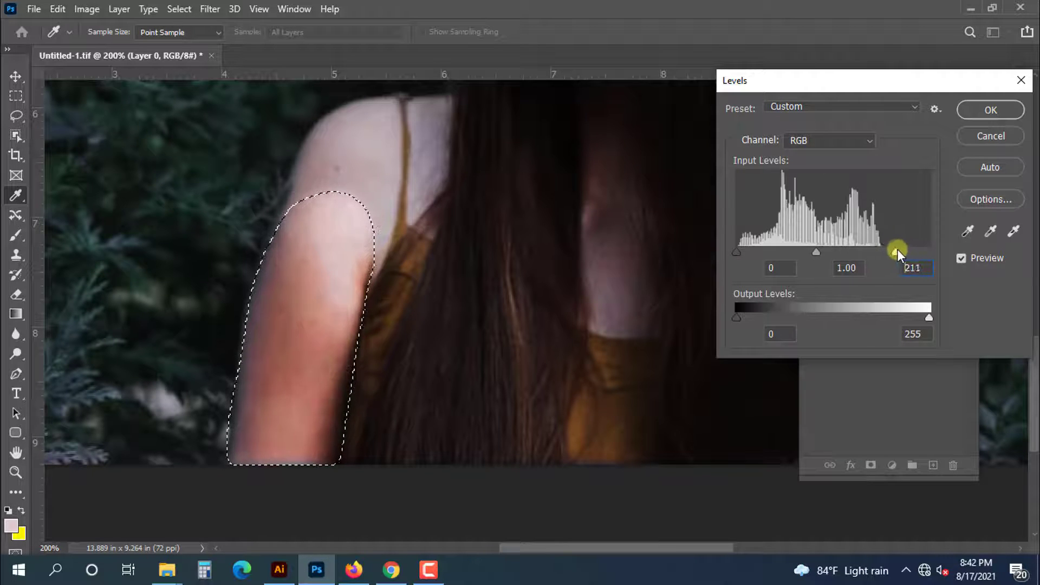
key("Return")
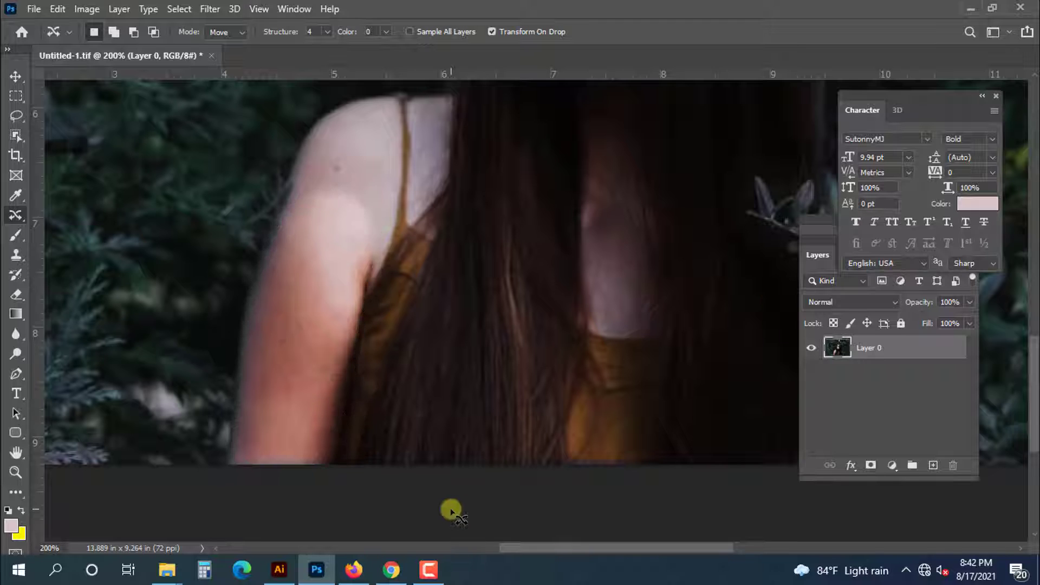
- Undo the deselection and the Levels adjustment on the arm
key("ctrl+z")
key("ctrl+z")
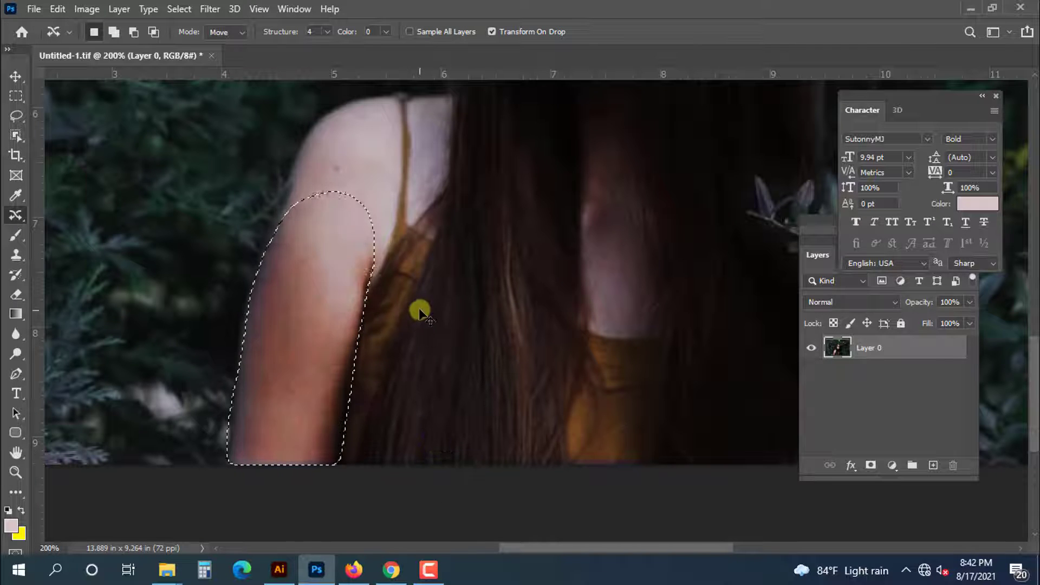
key("ctrl+shift+z")
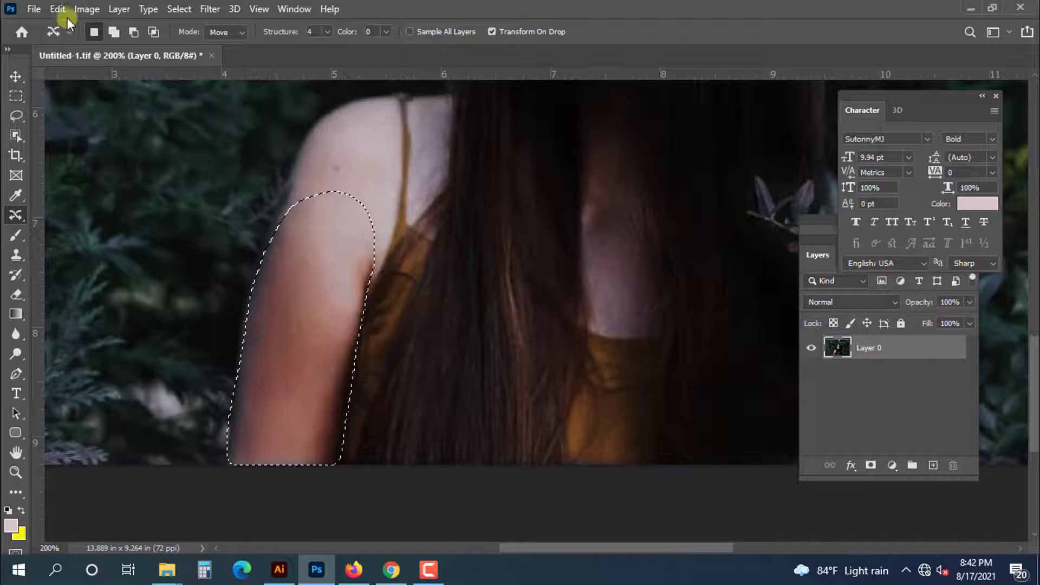
- Brighten the selected arm with Curves, raising the RGB midtones at input 142 to output 157, and clear the selection
left_click(87, 9)
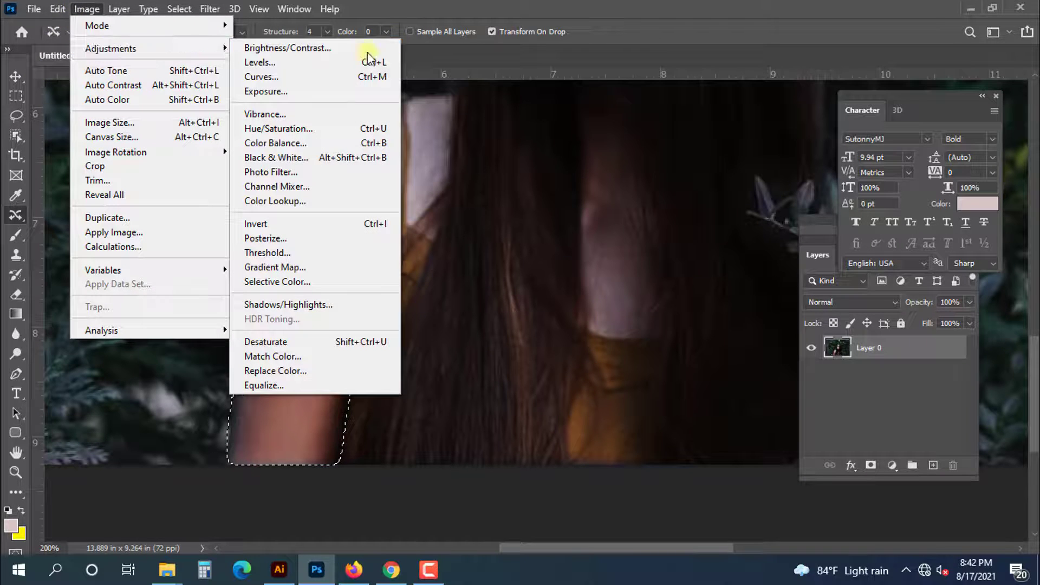
left_click(291, 82)
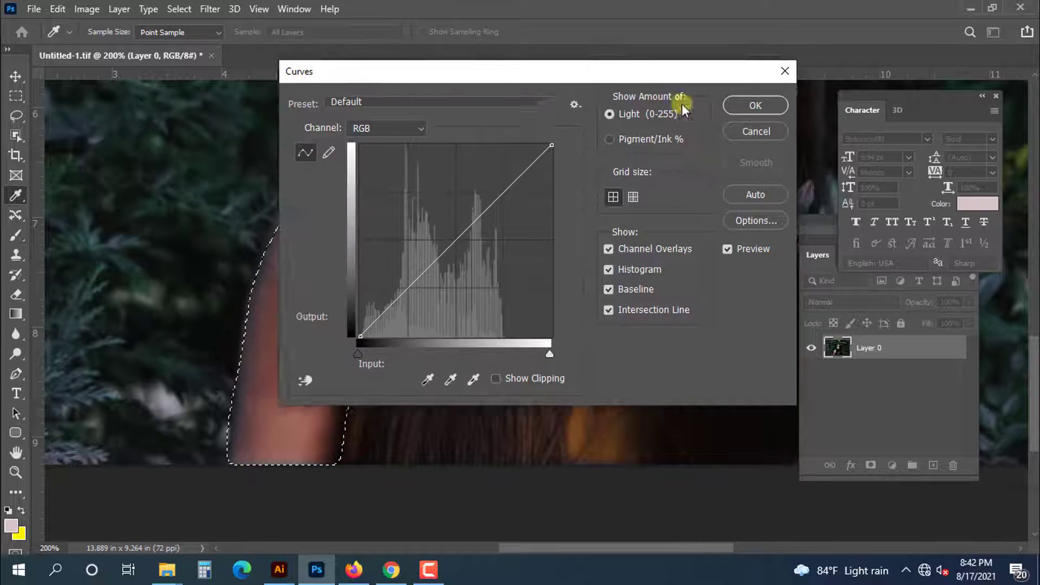
left_click_drag(677, 55, 981, 149)
left_click(747, 297)
left_click_drag(747, 296, 746, 294)
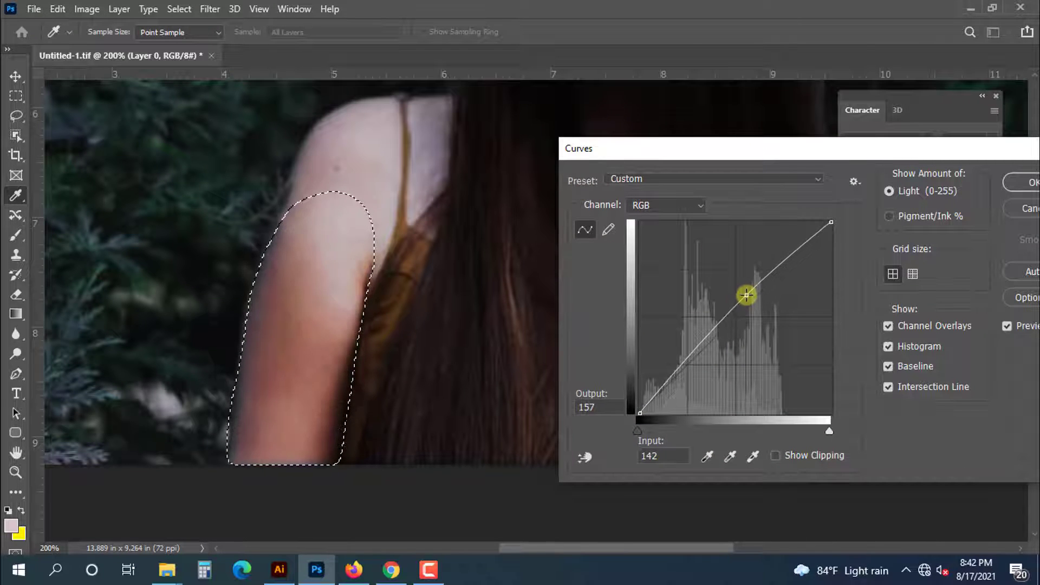
key("Return")
key("ctrl+d")
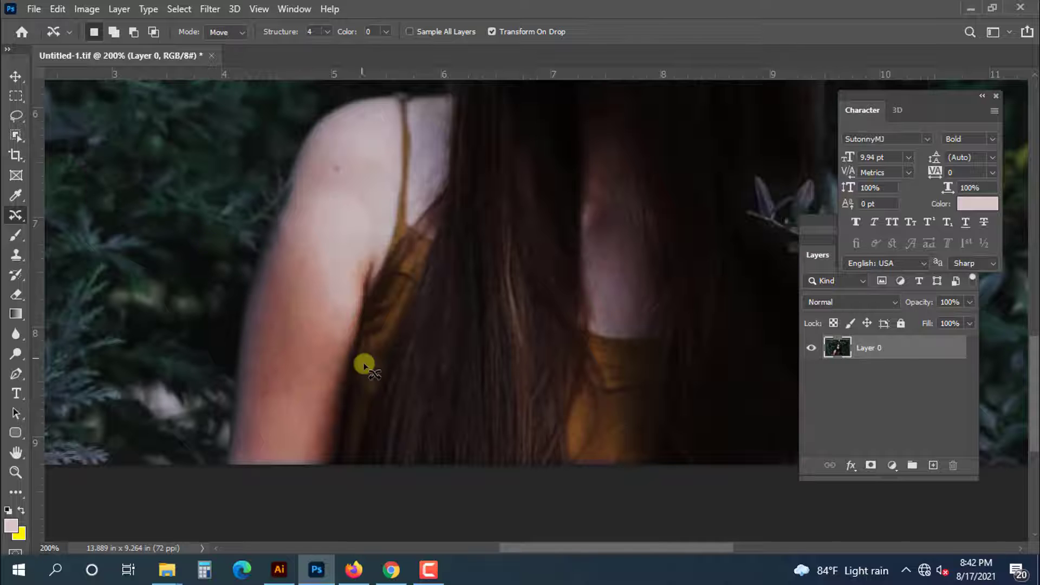
- Examine the skin tones of the arm, face and neck in the whole image and at close range
scroll(364, 367, "up", 1)
key("v")
key("ctrl+0")
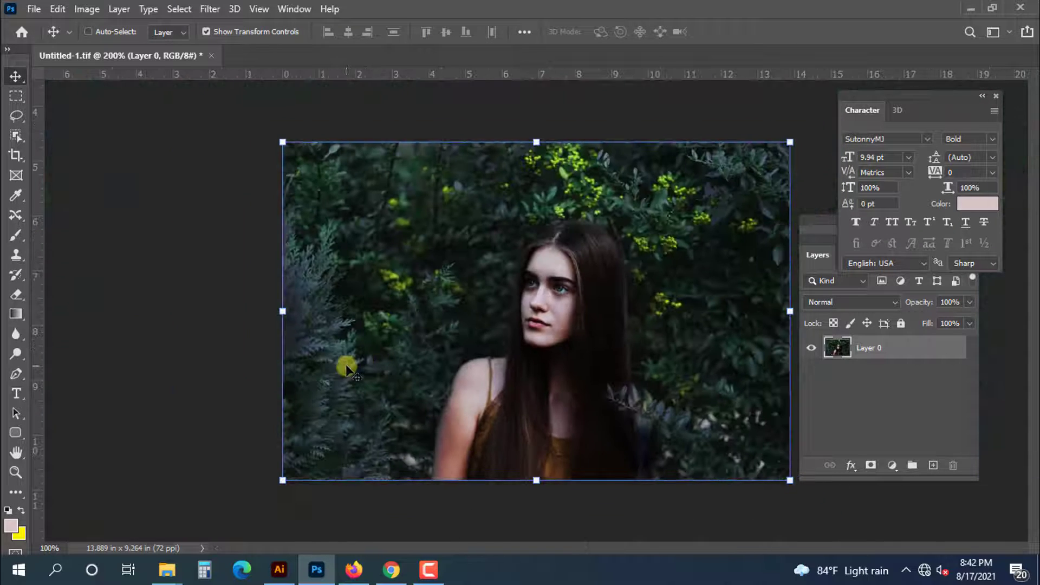
left_click(193, 508)
key("ctrl+plus")
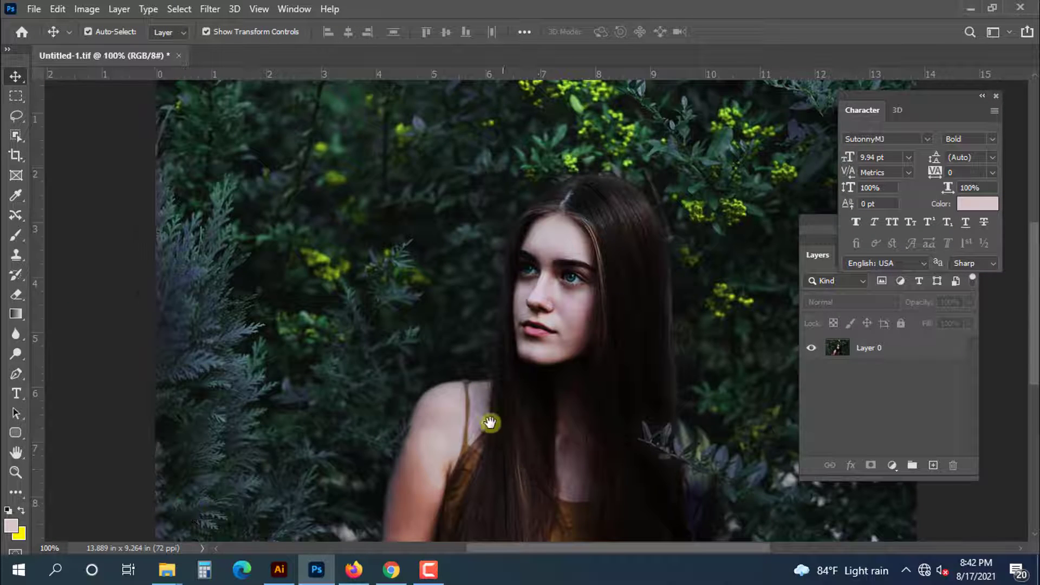
left_click_drag(508, 485, 478, 343)
key("ctrl+plus")
right_click(443, 326)
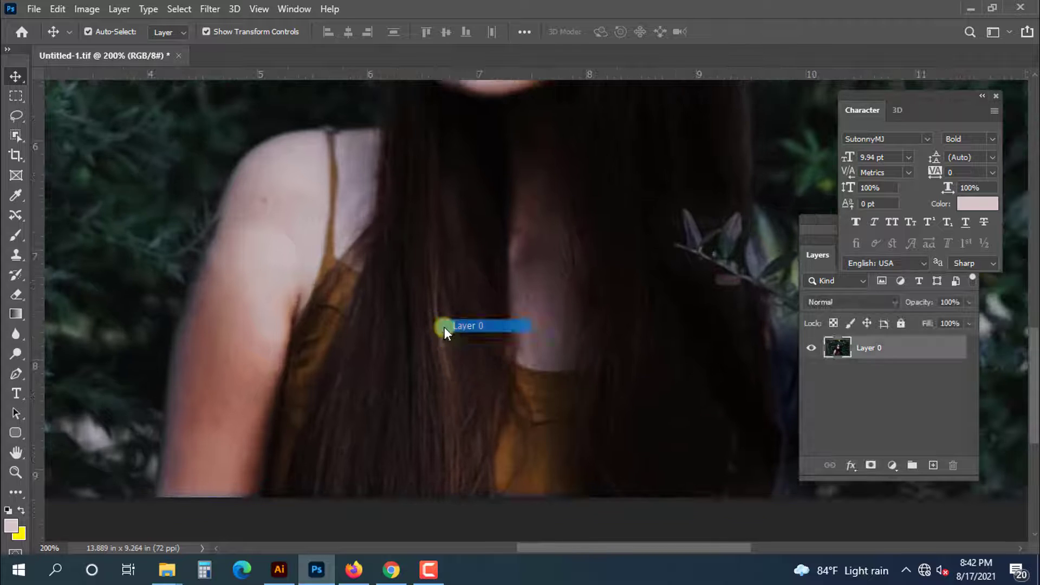
left_click(458, 327)
scroll(467, 362, "up", 1)
scroll(564, 291, "up", 4)
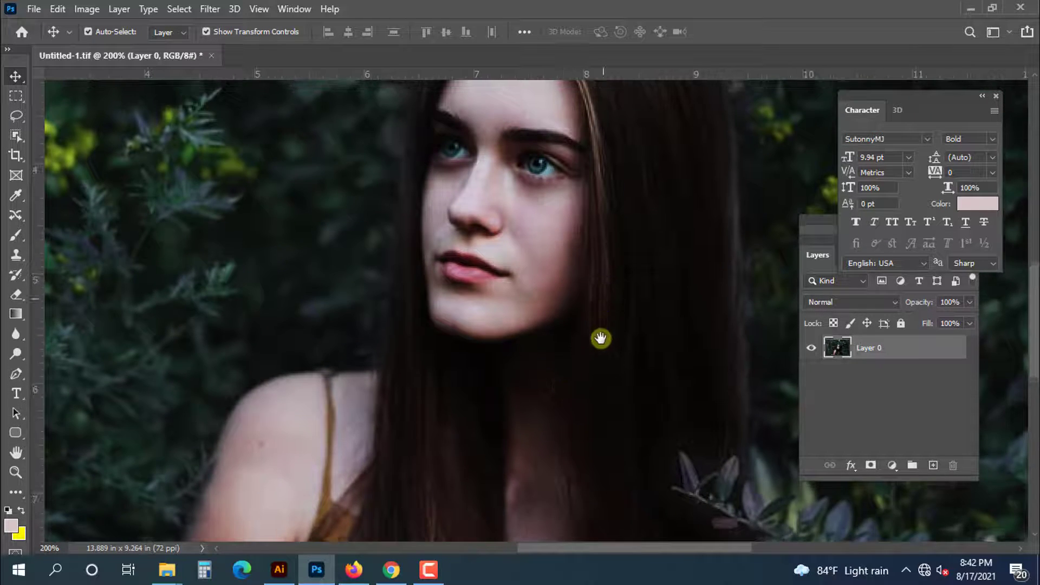
key("ctrl+plus")
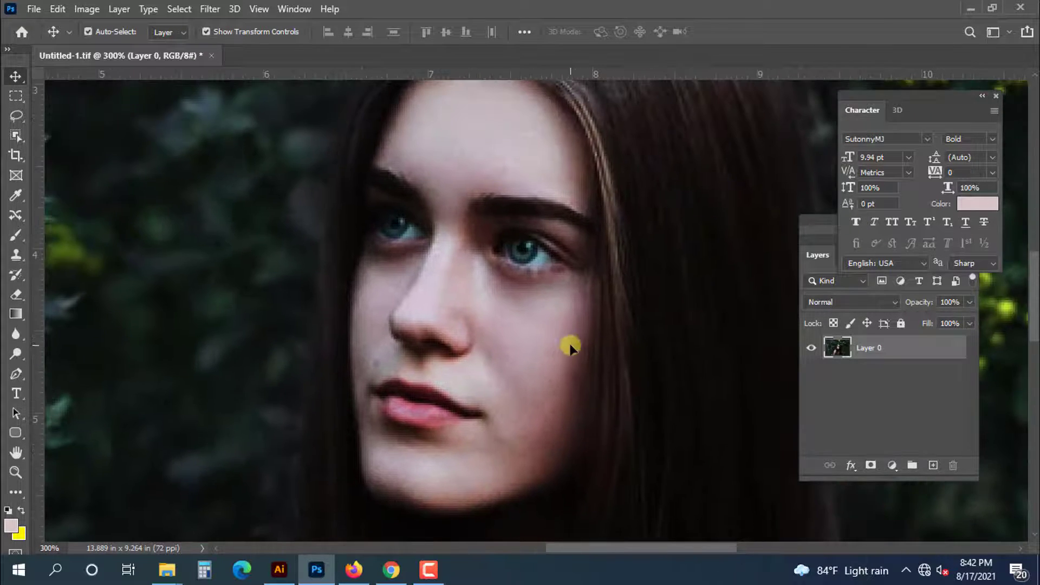
left_click_drag(565, 367, 531, 181)
right_click(502, 299)
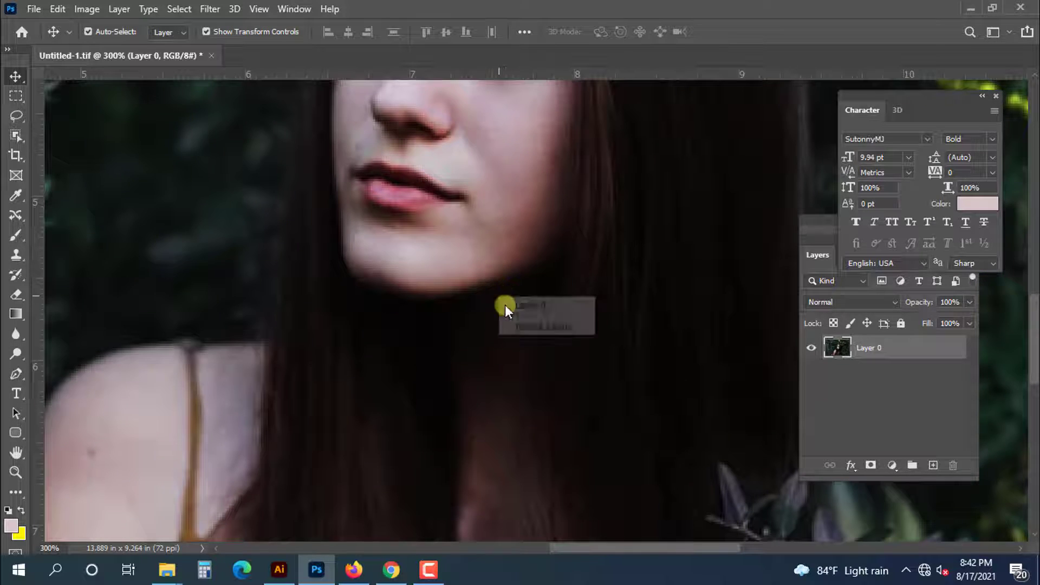
left_click(511, 308)
scroll(162, 308, "down", 1)
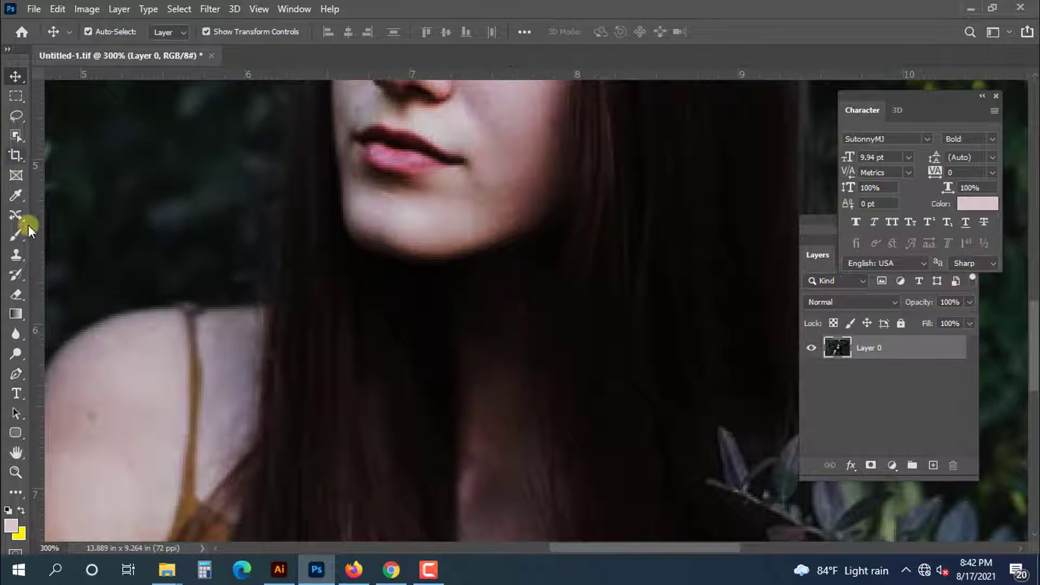
- Outline the shadowed neck below the chin with a freehand Content-Aware Move selection and feather that selection
left_click(14, 219)
scroll(466, 327, "down", 2)
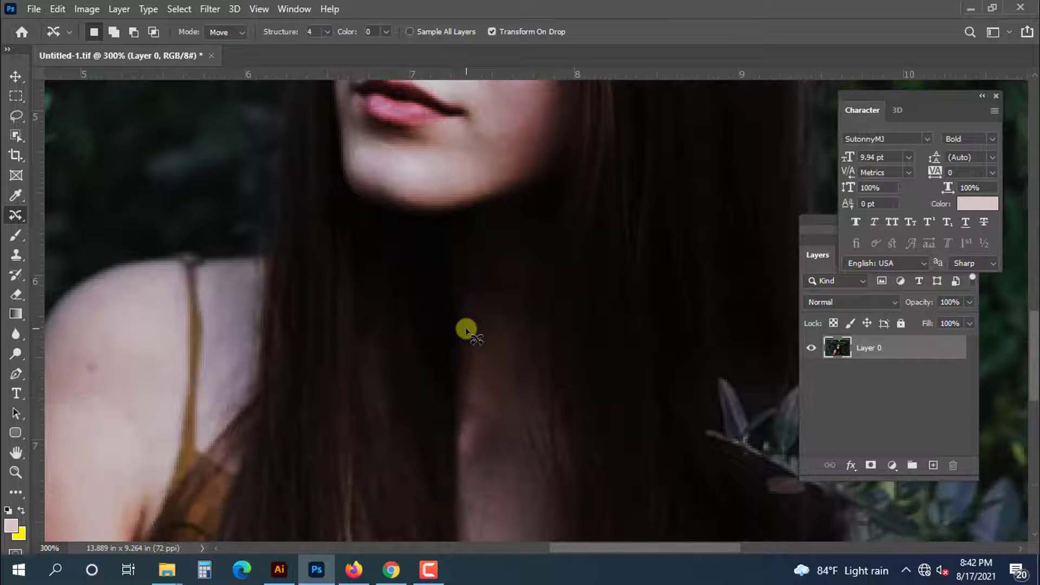
scroll(466, 328, "up", 1)
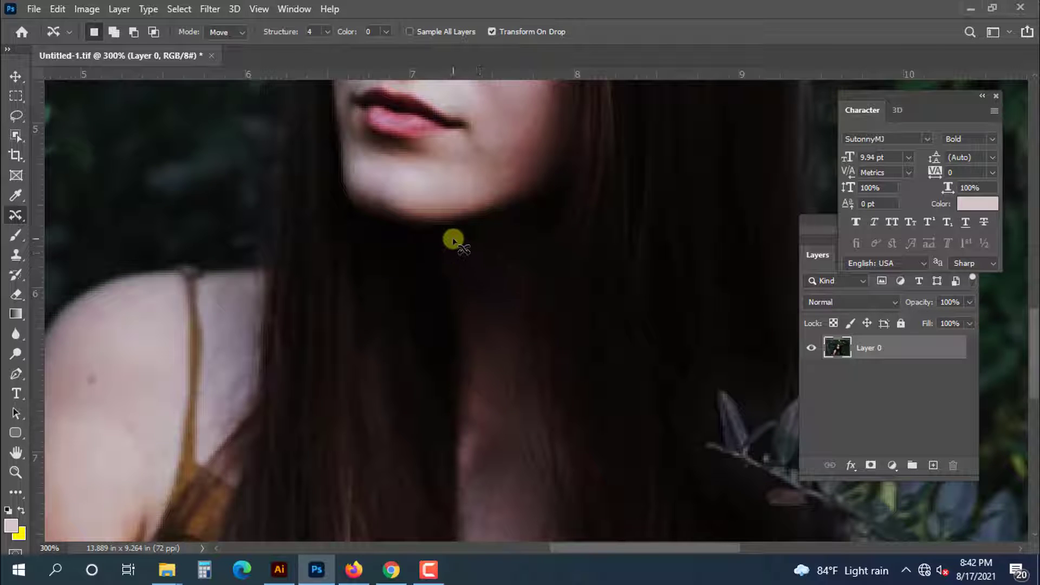
left_click_drag(446, 247, 469, 418)
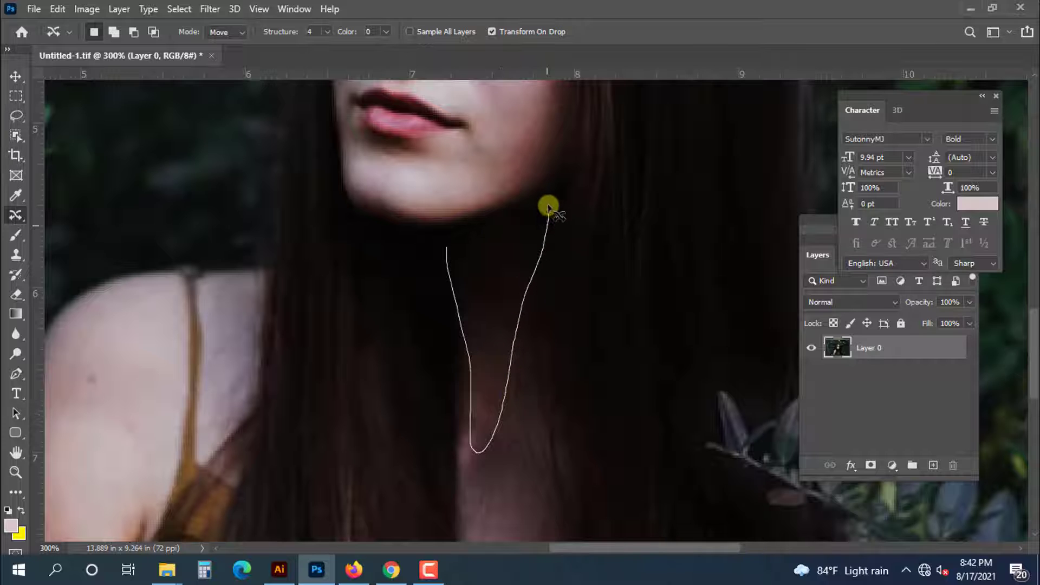
left_click_drag(547, 199, 446, 245)
right_click(462, 138)
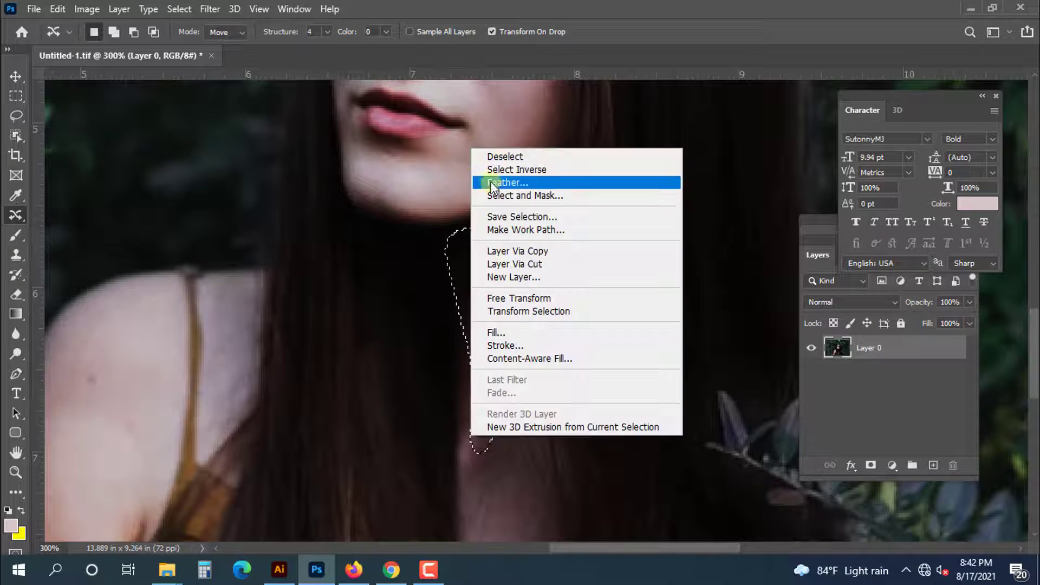
left_click(489, 179)
left_click(464, 303)
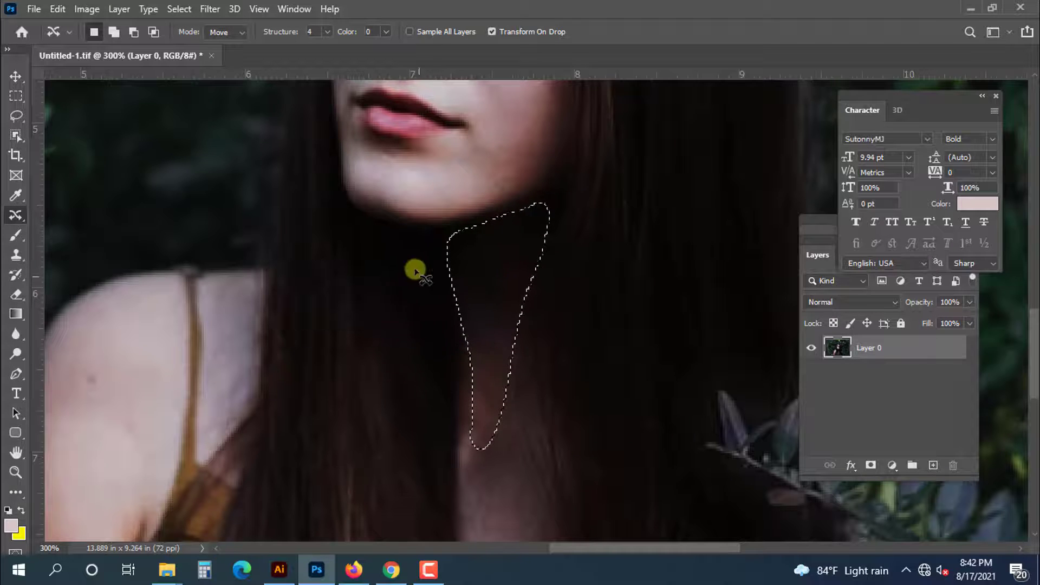
- Lighten the selected neck with a Curves adjustment by raising the RGB curve, and clear the selection
left_click(88, 9)
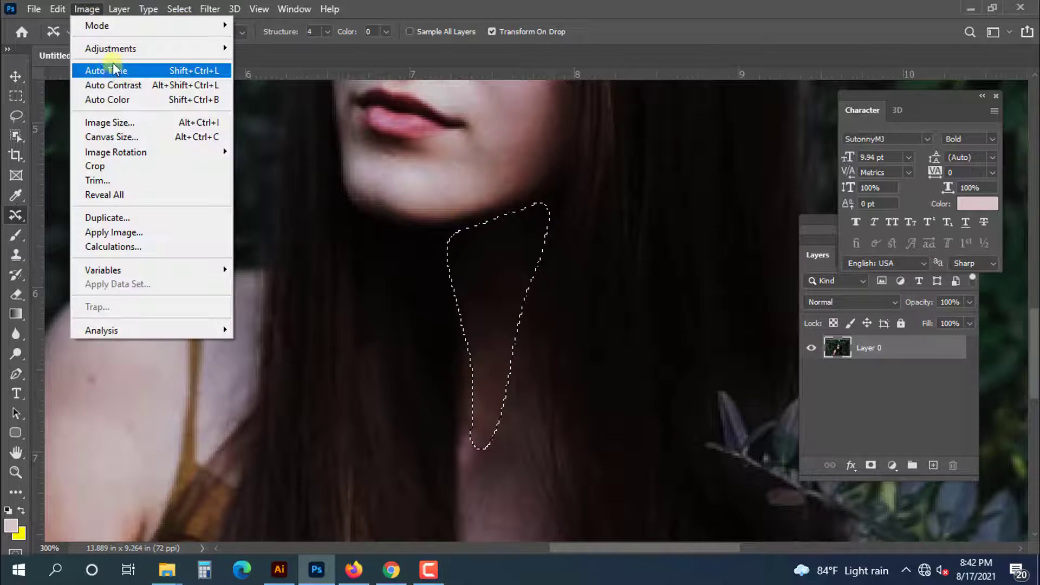
mouse_move(116, 48)
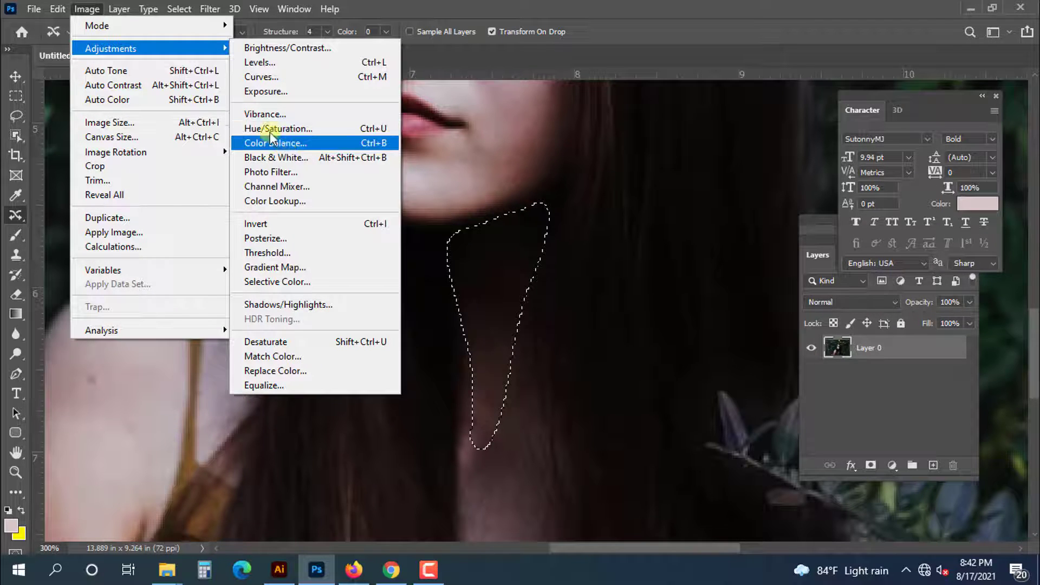
left_click(281, 77)
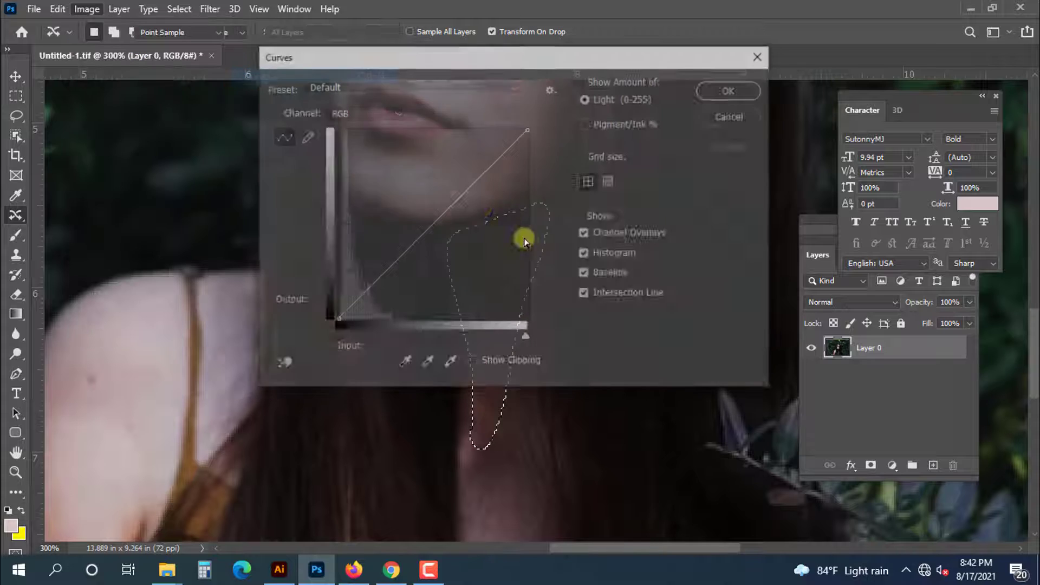
left_click_drag(537, 59, 877, 199)
left_click_drag(833, 323, 827, 309)
key("Return")
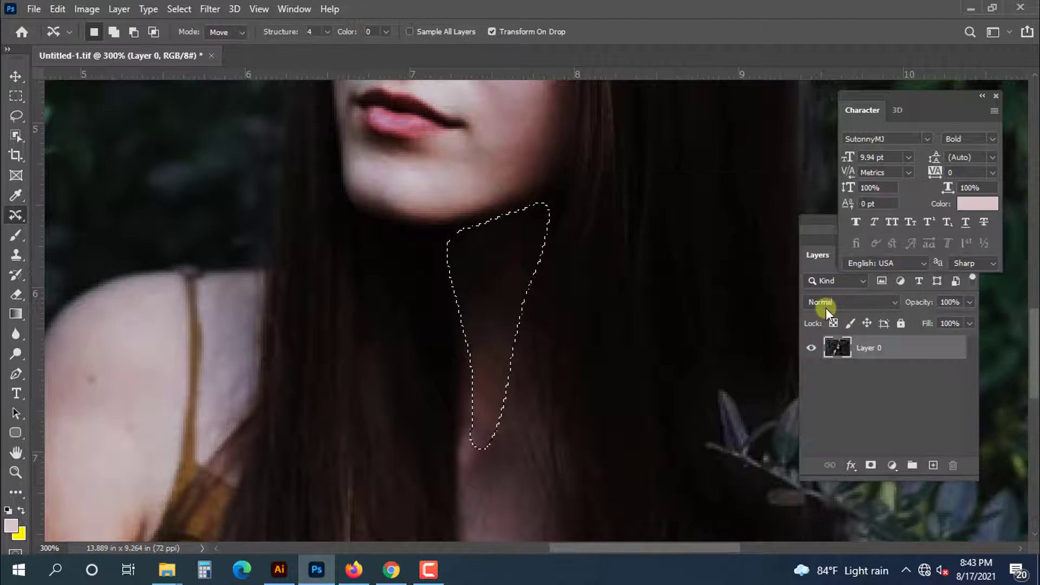
key("v")
- Check the neck and arm retouching in the whole image and at close range
key("ctrl+minus")
key("ctrl+minus")
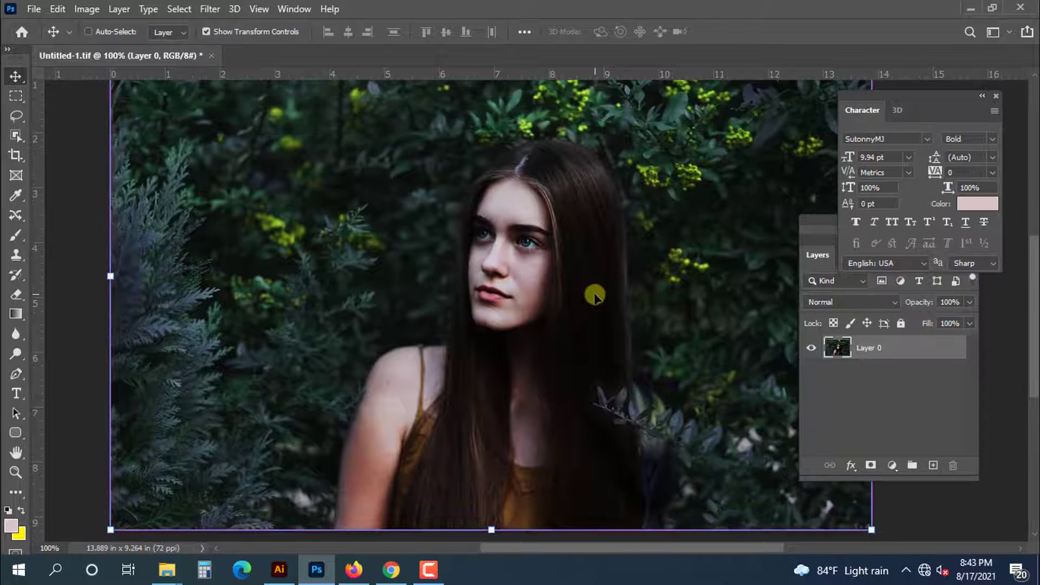
key("ctrl+minus")
key("ctrl+plus")
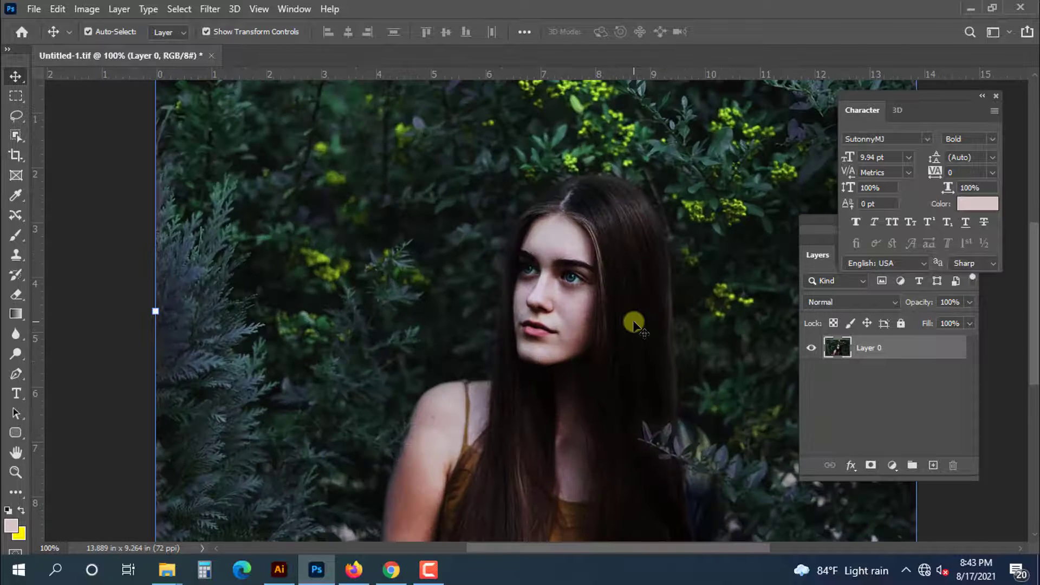
key("ctrl+plus")
left_click_drag(454, 353, 492, 126)
key("ctrl+plus")
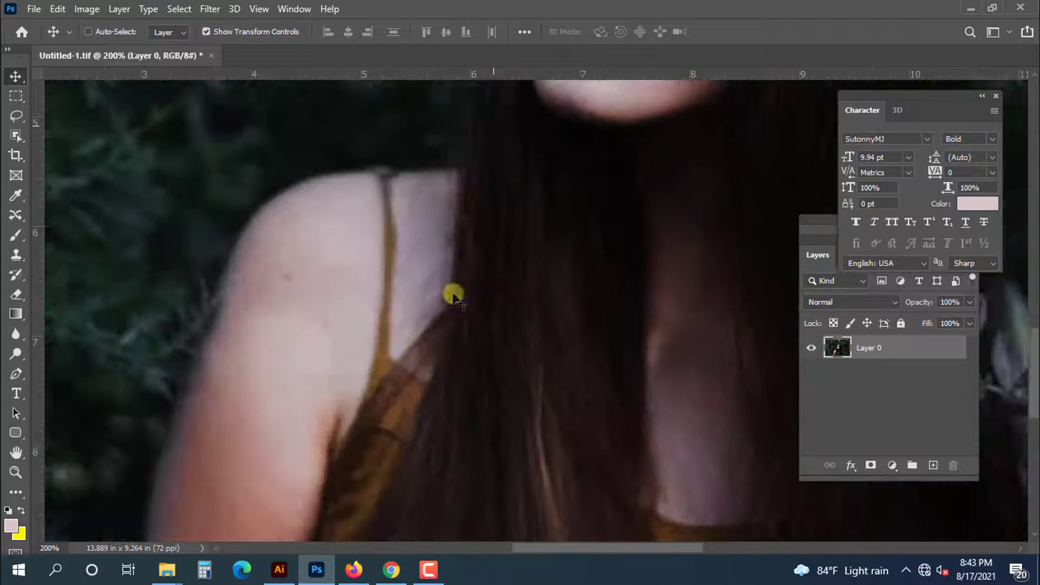
left_click_drag(385, 421, 490, 249)
- Clone lighter upper-arm skin over the reddish middle and inner side of the arm using the Clone Stamp at brush size 45
right_click(313, 296)
left_click(340, 305)
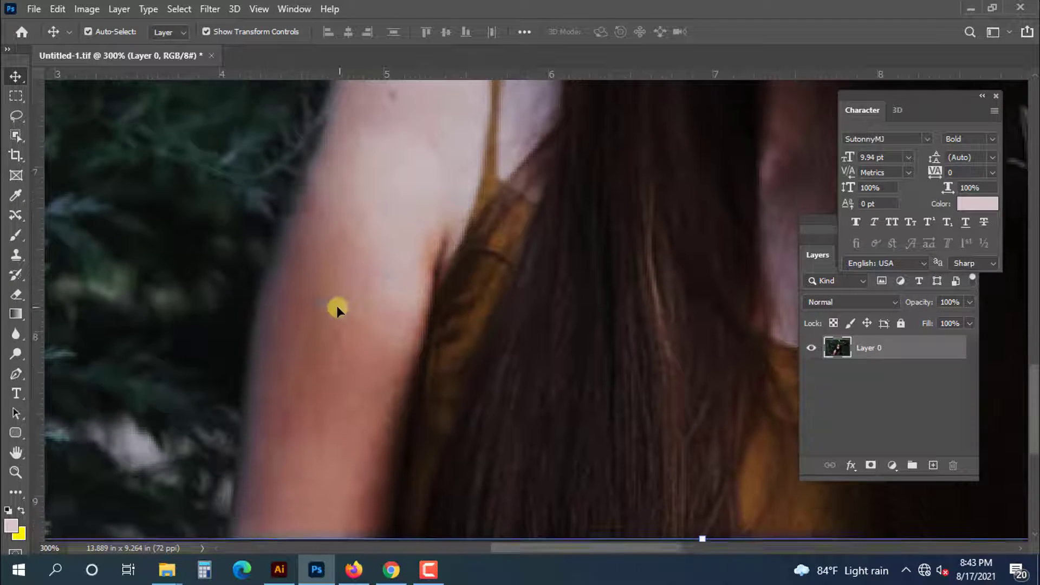
scroll(337, 306, "down", 2)
left_click(20, 254)
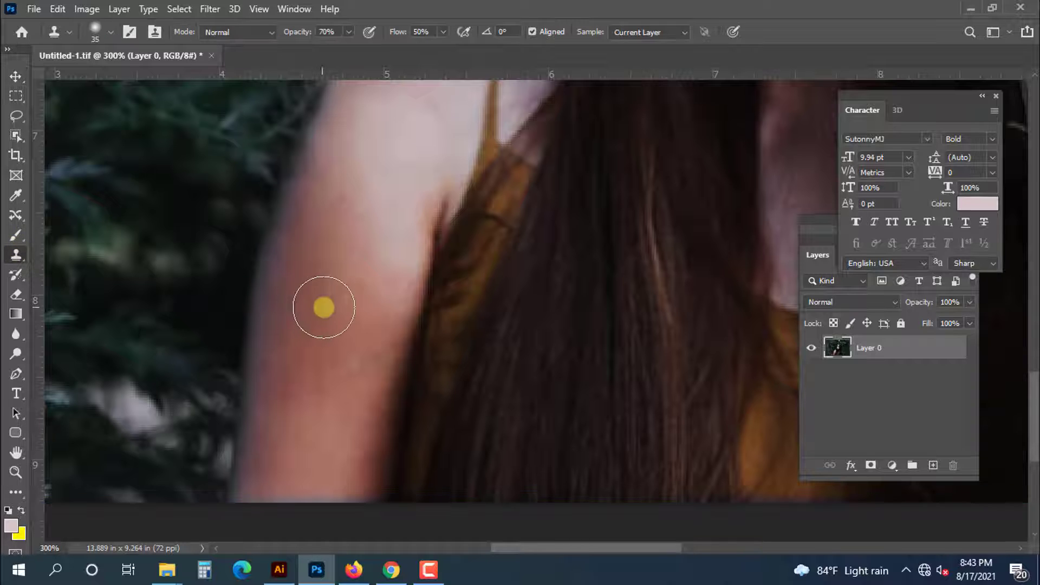
key("bracketright")
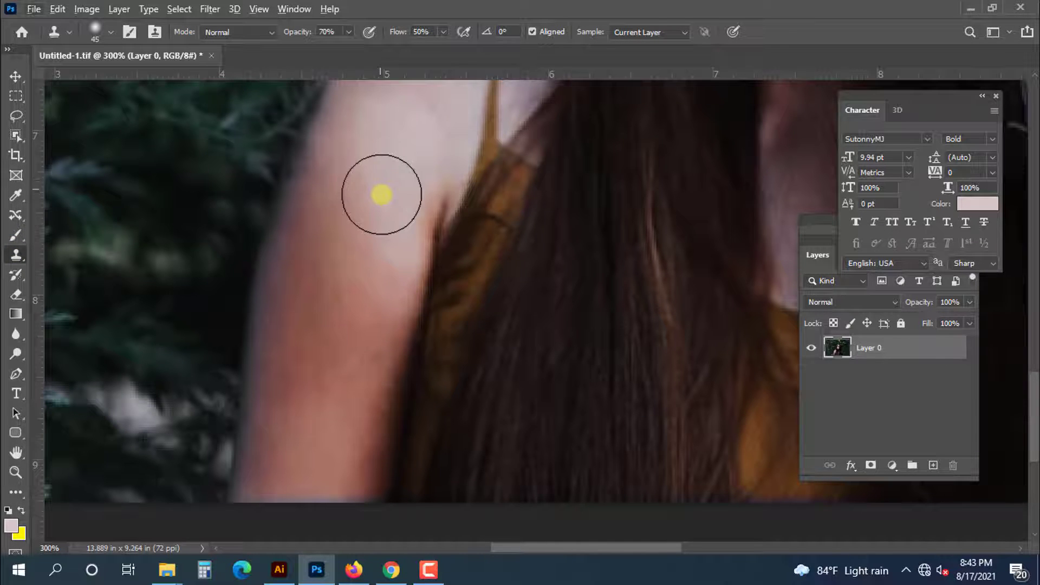
scroll(369, 162, "up", 1)
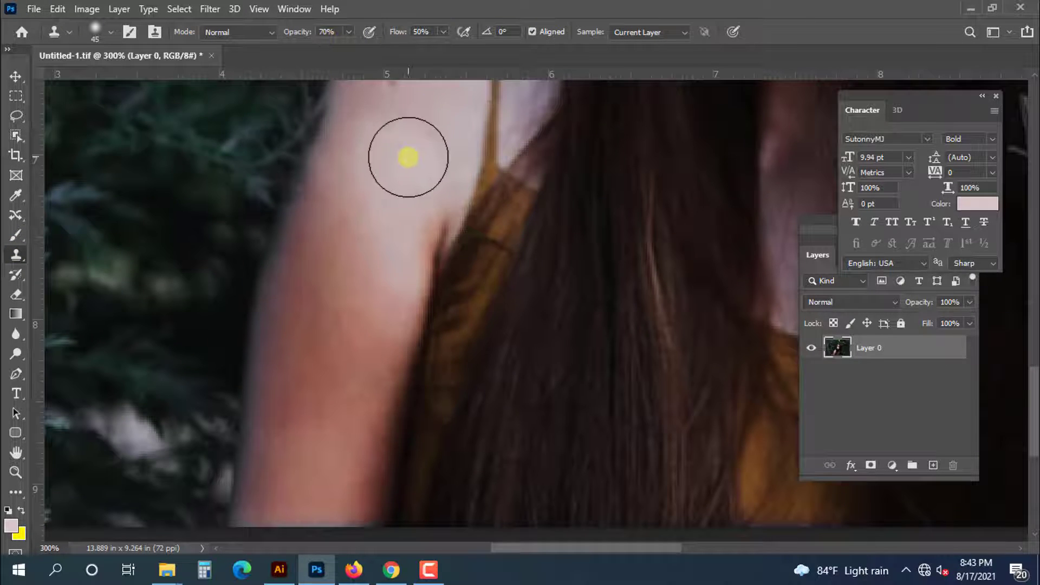
left_click(352, 252)
left_click(351, 271)
left_click(353, 302)
left_click_drag(359, 318, 360, 337)
left_click(384, 214, "alt")
left_click_drag(391, 306, 348, 466)
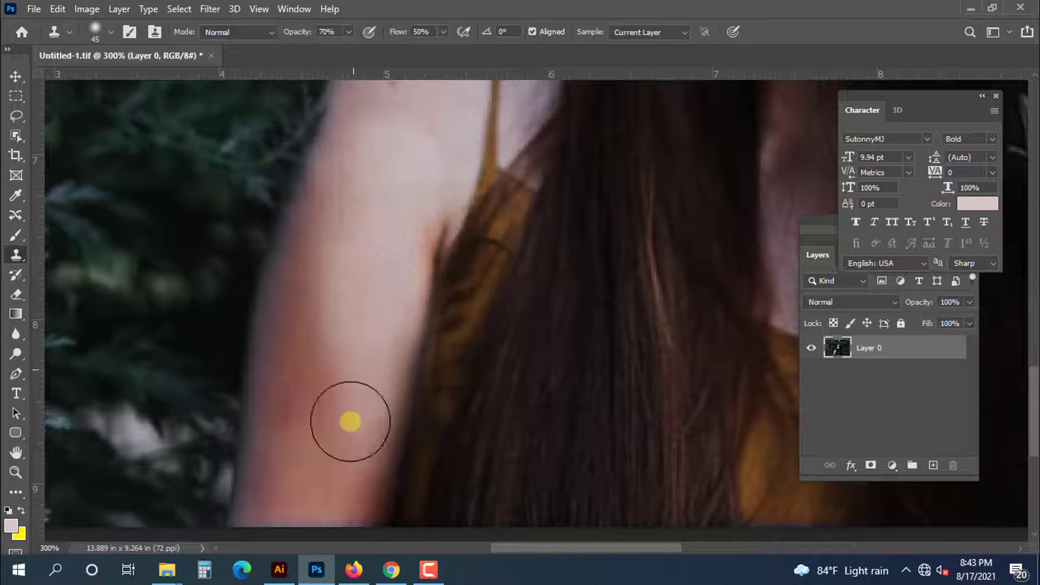
left_click_drag(351, 422, 344, 504)
- Clone light skin down the outer side and lower part of the arm to cover the remaining red patches
left_click(353, 155, "alt")
left_click(320, 253)
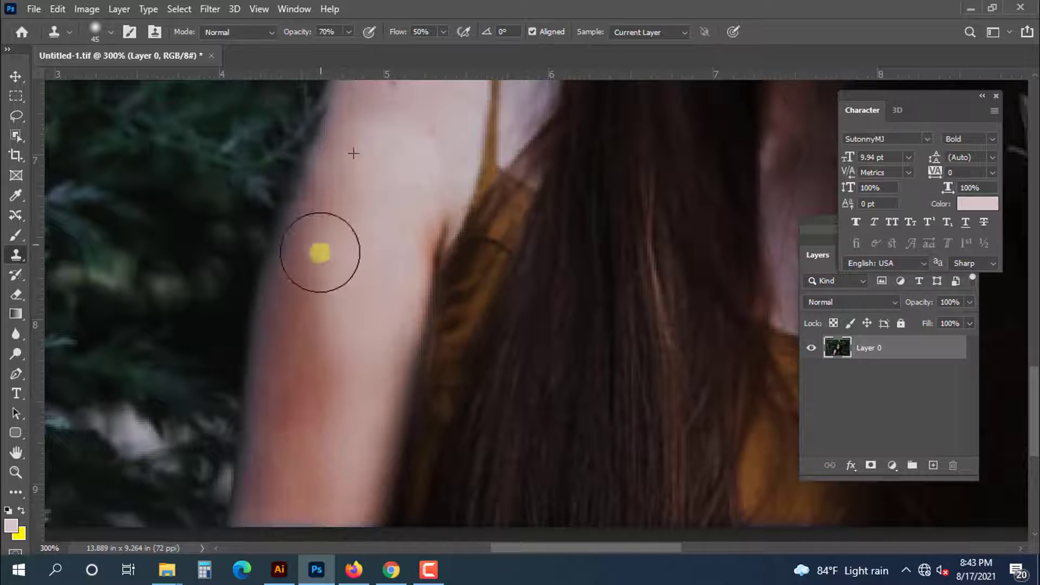
left_click_drag(320, 252, 283, 457)
left_click(334, 314, "alt")
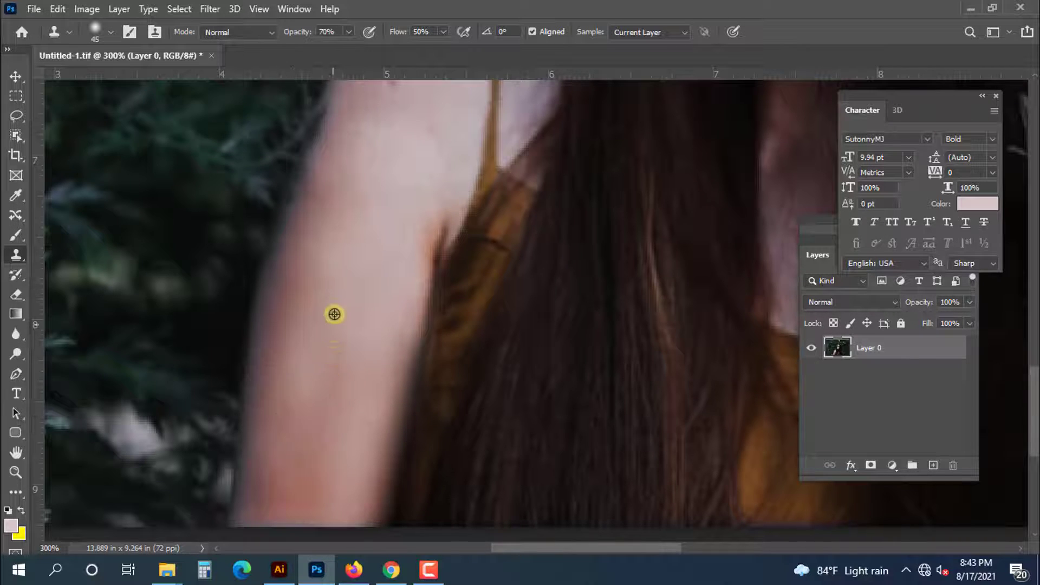
mouse_move(329, 393)
left_mouse_down()
mouse_move(295, 455)
mouse_move(290, 497)
left_mouse_up()
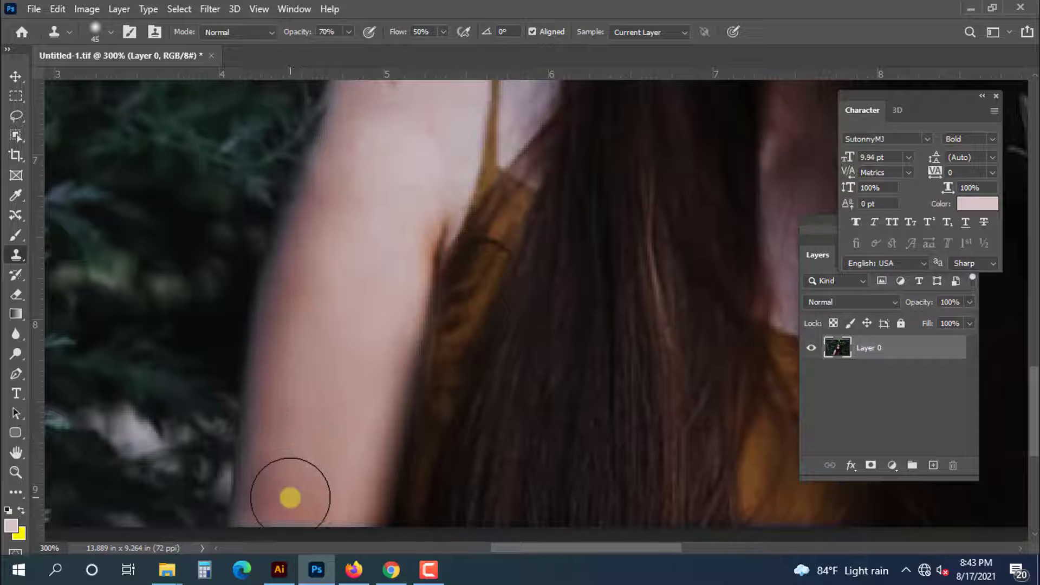
left_click(369, 233, "alt")
mouse_move(304, 325)
left_mouse_down()
mouse_move(295, 327)
mouse_move(275, 479)
left_mouse_up()
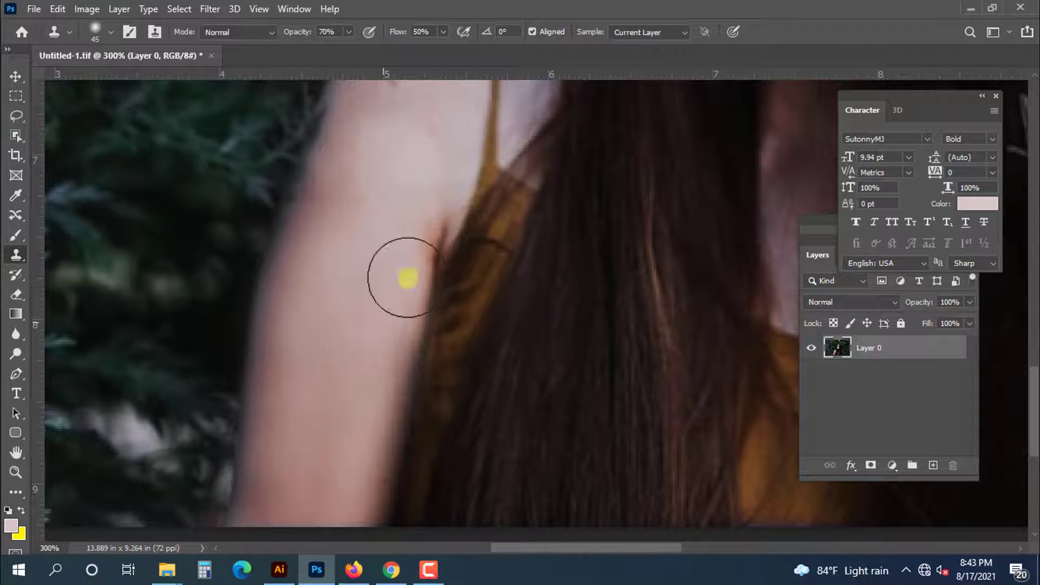
- Examine the retouched arm, neck, face and surrounding foliage at close range and in the wider image
key("ctrl+1")
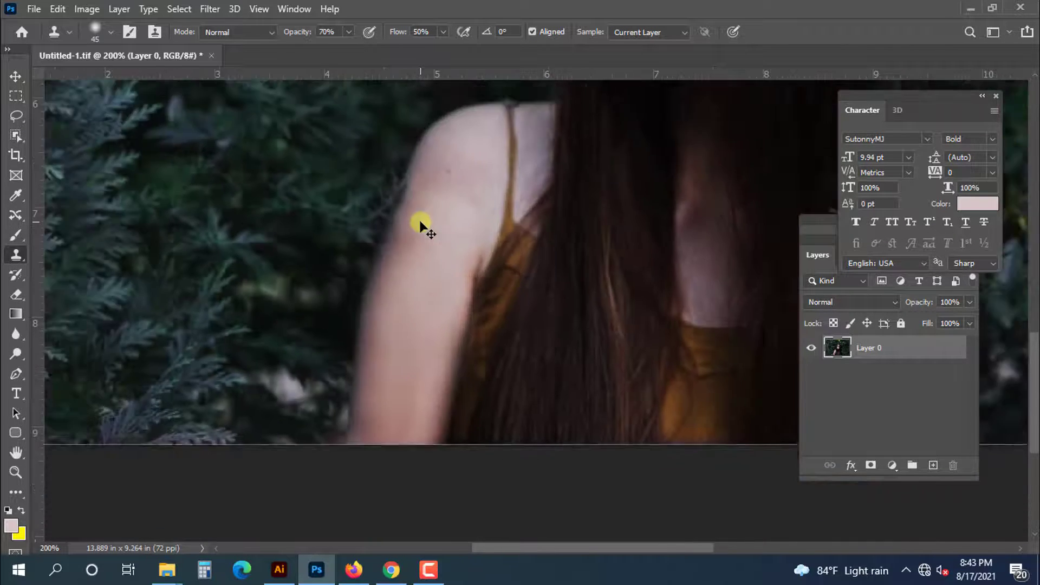
key("v")
left_click(524, 446)
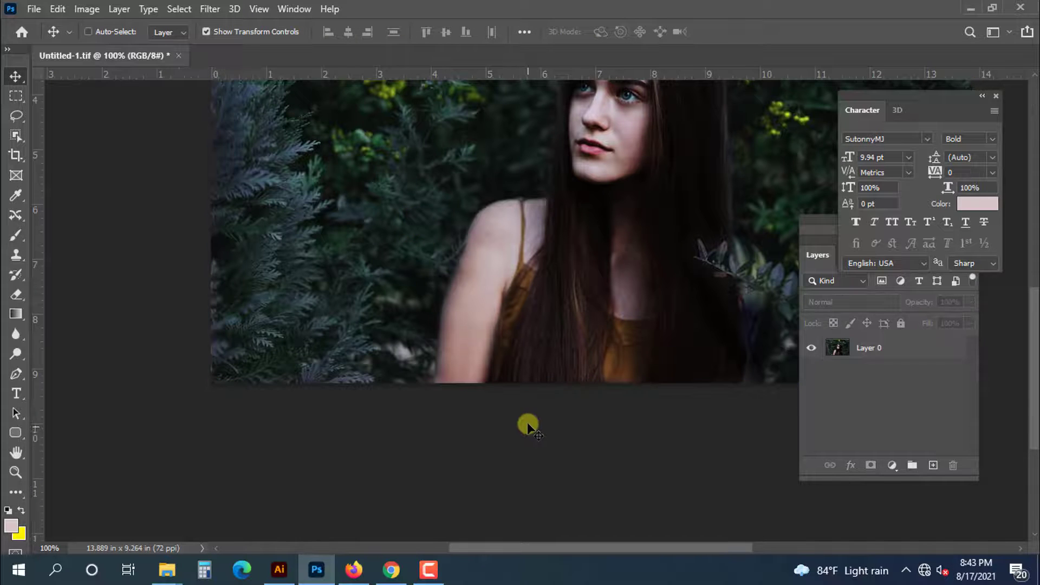
key("ctrl+plus")
left_click_drag(516, 339, 369, 502)
left_click_drag(537, 306, 542, 416)
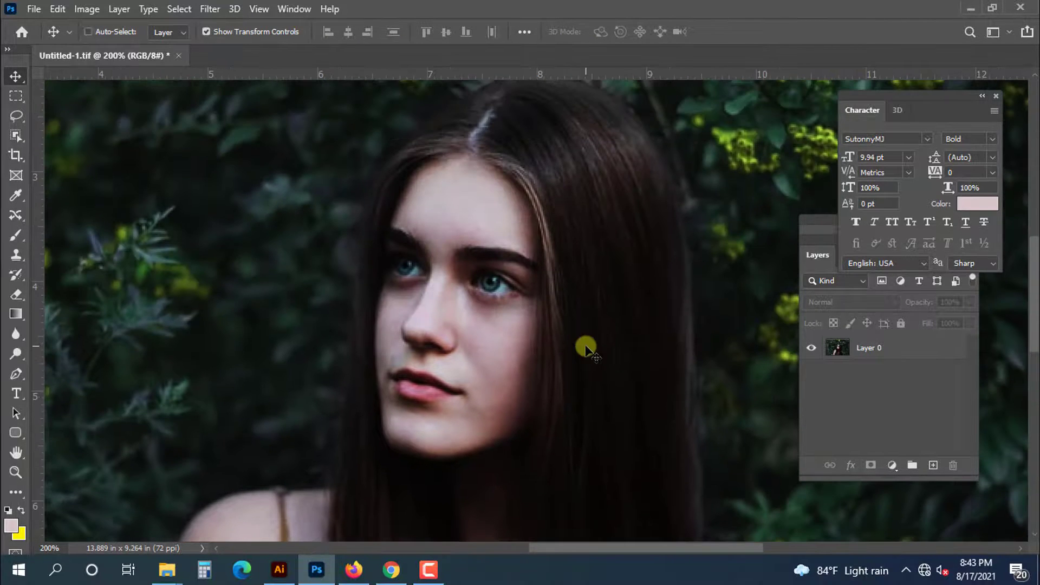
left_click_drag(582, 265, 598, 110)
left_click_drag(556, 415, 550, 197)
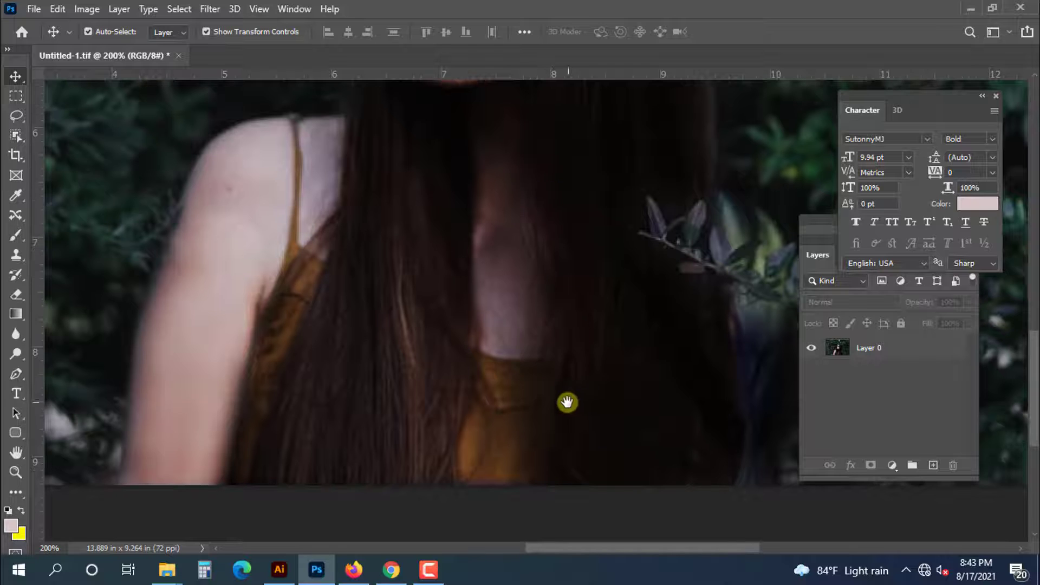
left_click_drag(621, 299, 544, 387)
left_click_drag(605, 370, 587, 506)
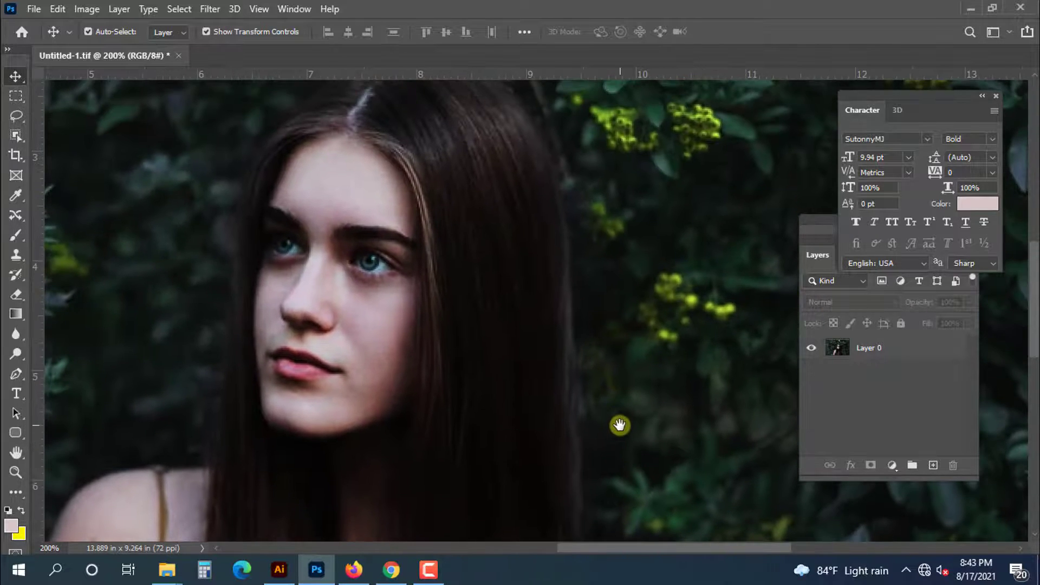
key("ctrl+minus")
key("ctrl+minus")
left_click(595, 340, "ctrl")
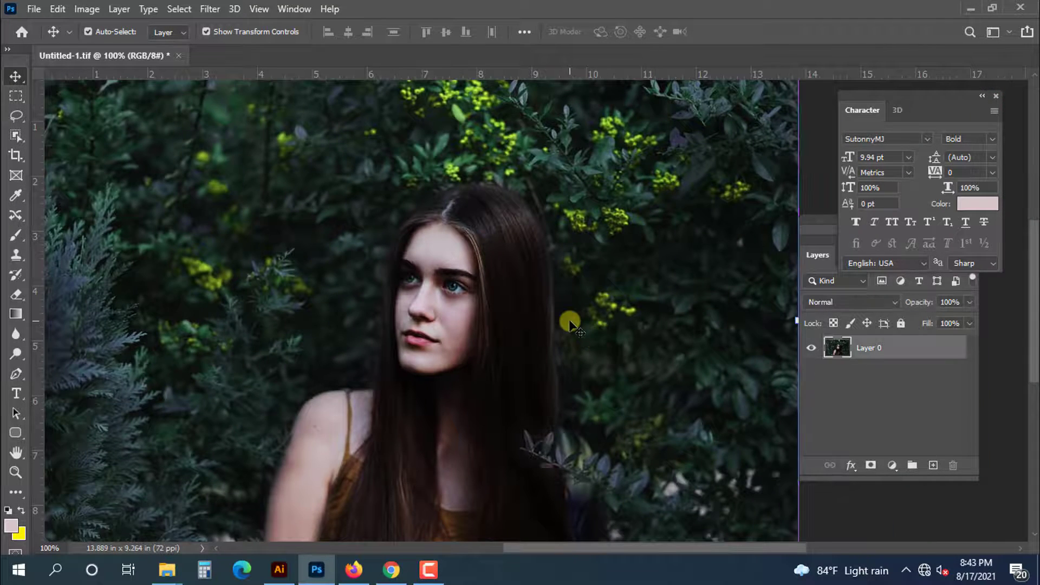
key("ctrl+minus")
key("ctrl+plus")
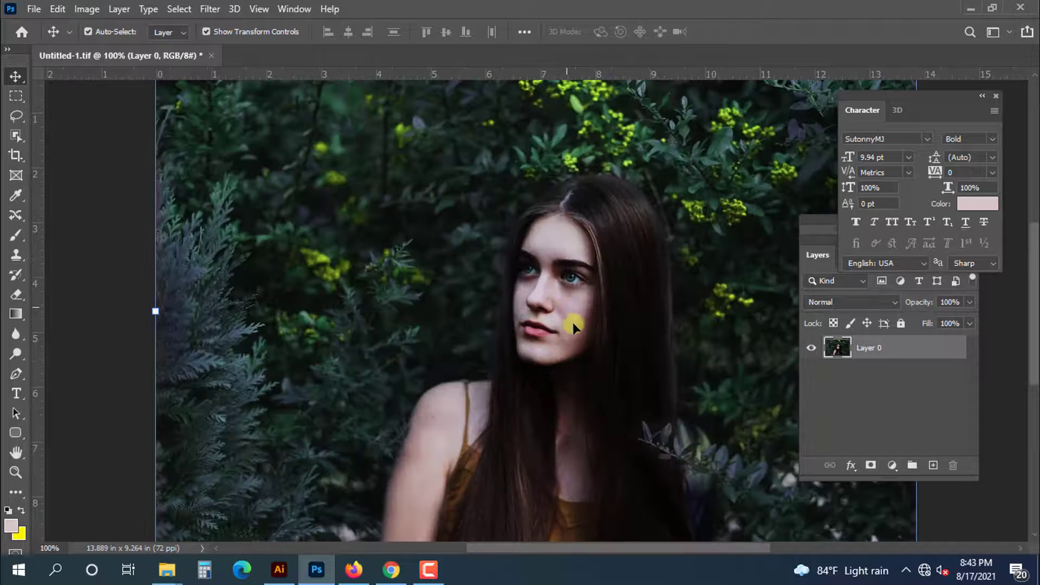
- Clone smooth forehead skin over the blotchy area above the eyebrow using the Clone Stamp at brush size 20
key("ctrl+plus")
left_click_drag(651, 288, 573, 298)
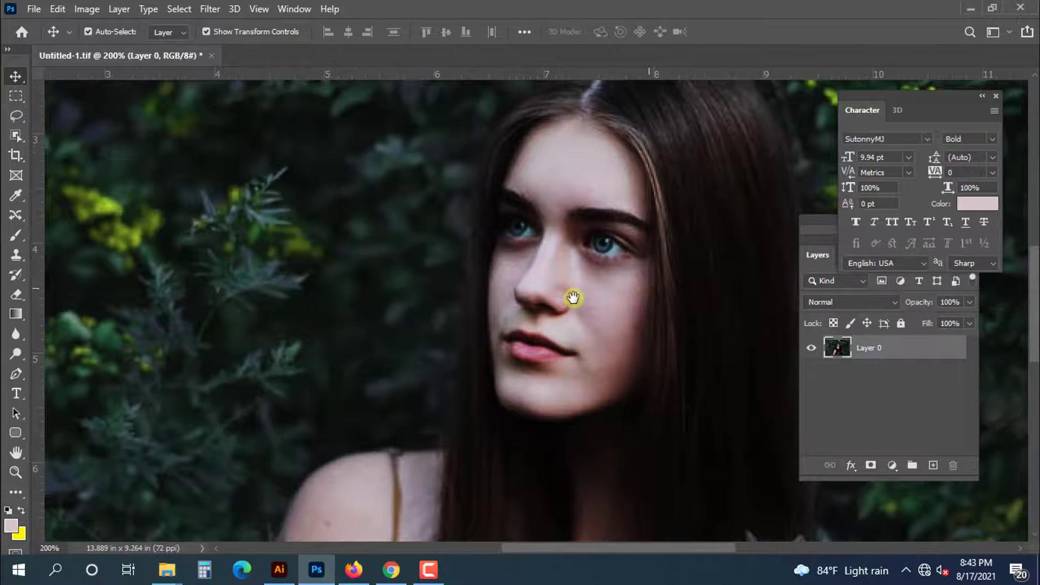
key("ctrl+plus")
key("ctrl+plus")
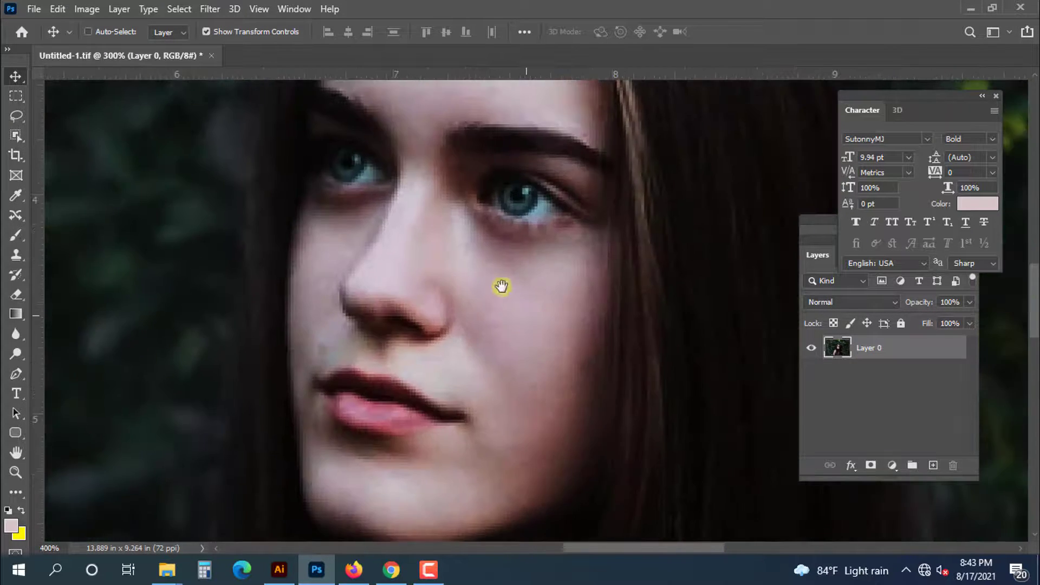
left_click_drag(501, 288, 496, 393)
right_click(478, 193)
left_click(505, 200)
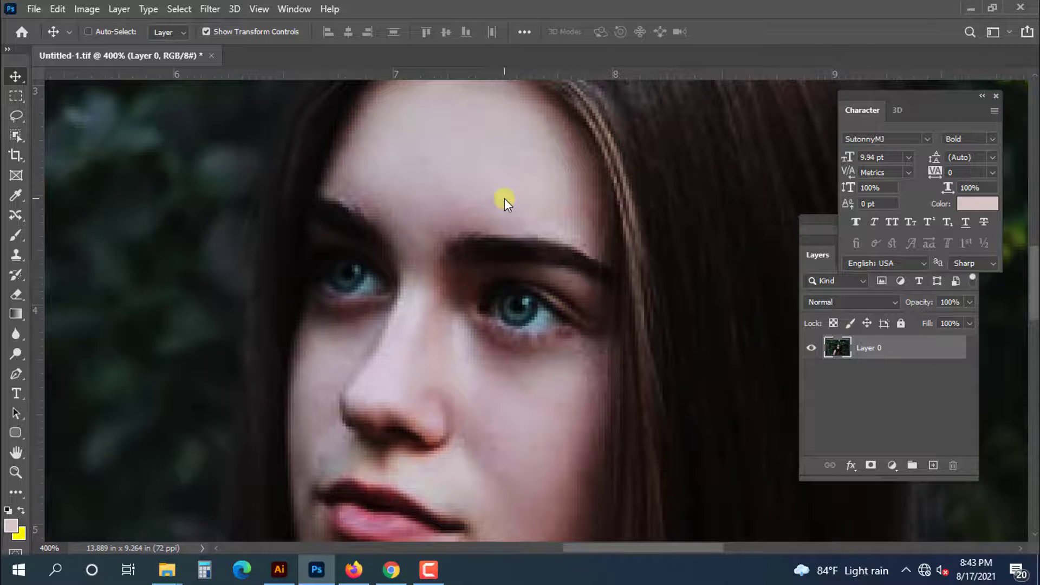
key("ctrl+plus")
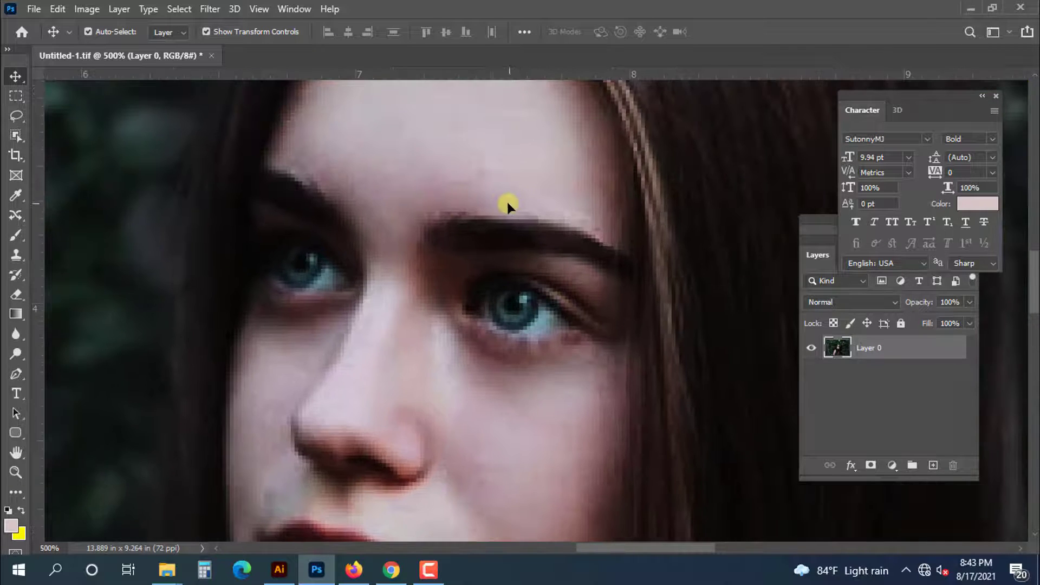
left_click(17, 254)
key("bracketleft")
key("bracketleft")
key("bracketleft")
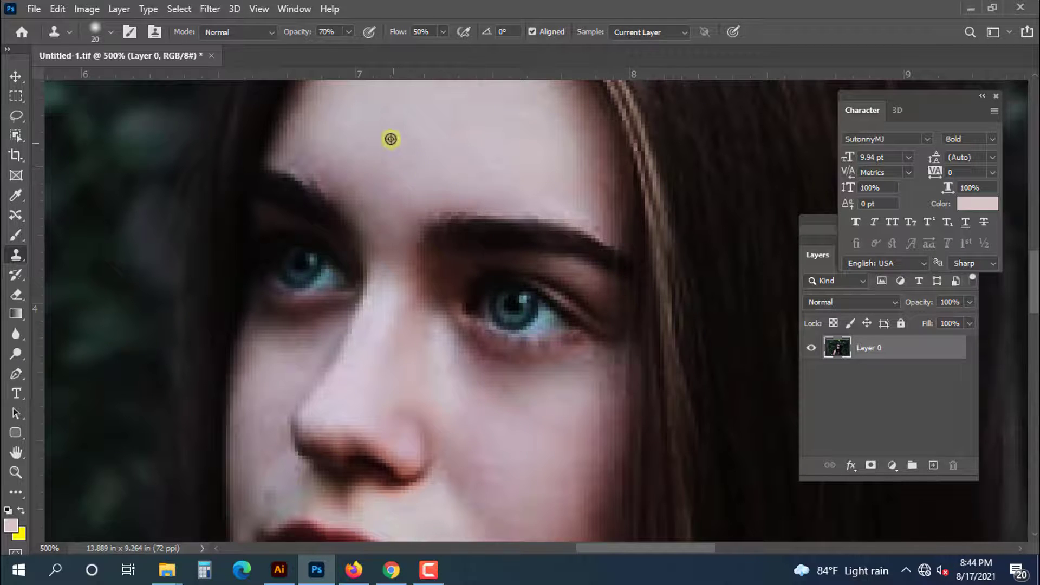
left_click(391, 139, "alt")
left_click_drag(331, 159, 311, 159)
- Clone clean cheek skin over the shadow under the eye and down the outer cheek beside the hair
scroll(428, 255, "down", 2)
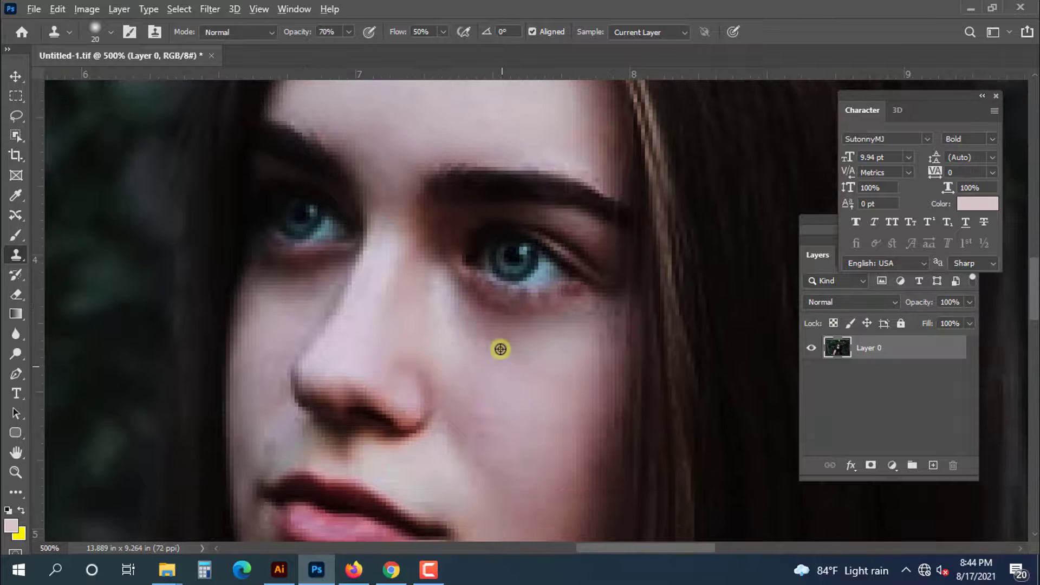
mouse_move(495, 332)
left_mouse_down()
mouse_move(468, 323)
mouse_move(534, 327)
left_mouse_up()
left_click(503, 389, "alt")
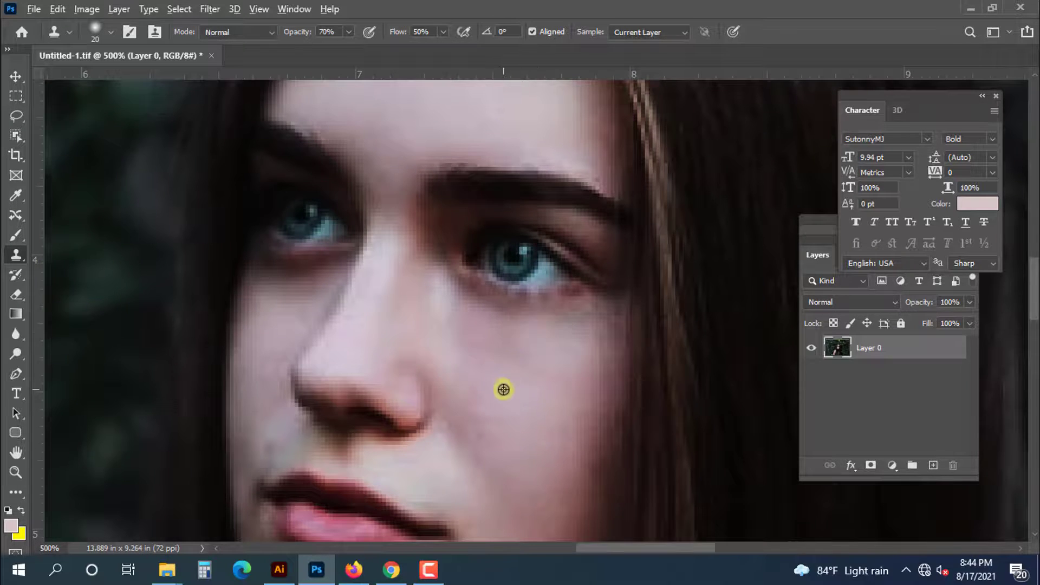
left_click(504, 404, "alt")
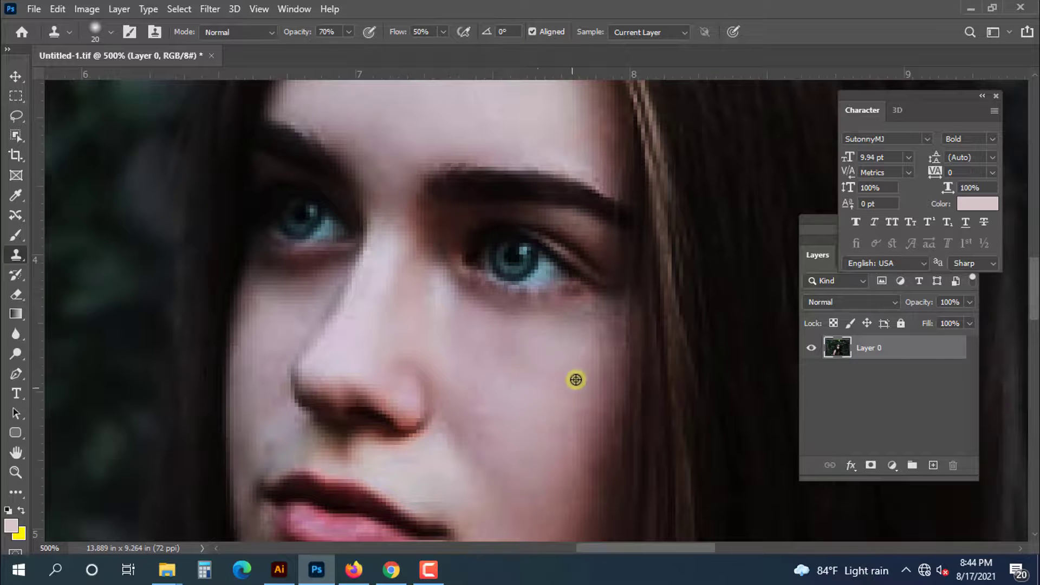
left_click_drag(582, 376, 582, 435)
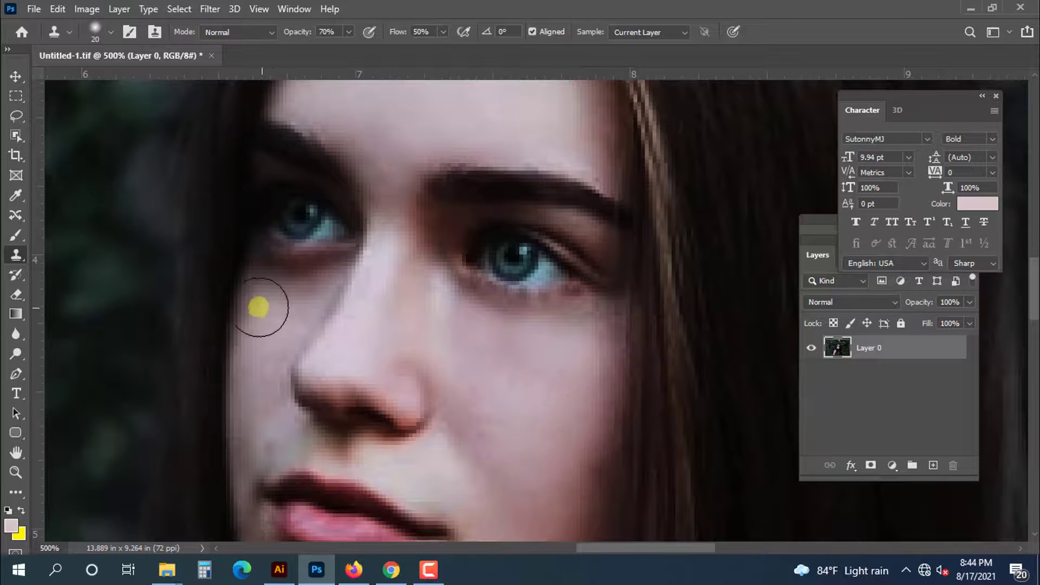
- Clone light cheek skin along the shadowed outer cheek and jawline down to the side of the chin
scroll(337, 365, "down", 5)
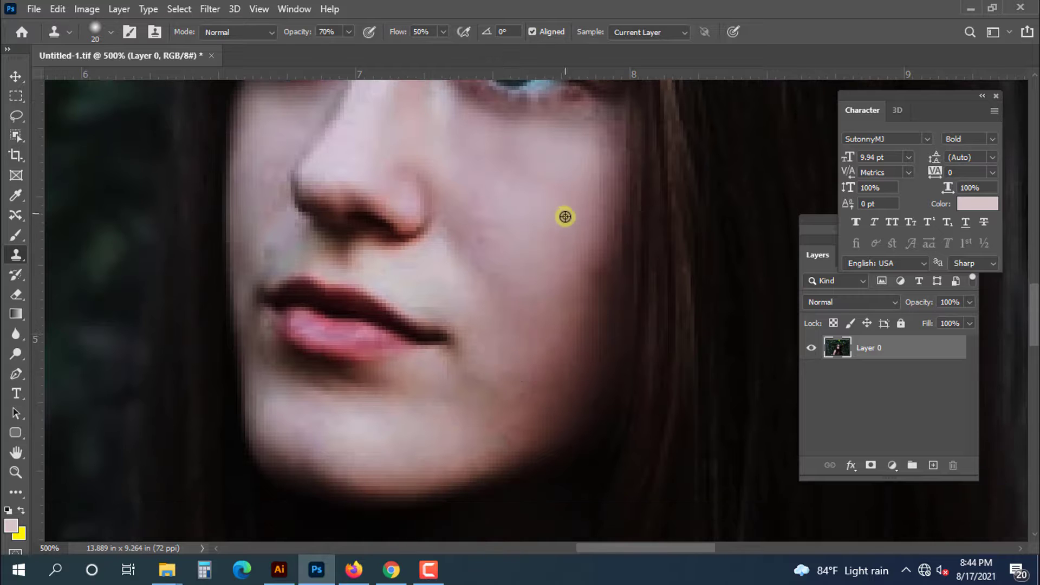
left_click(565, 217, "alt")
left_click_drag(566, 271, 526, 416)
mouse_move(546, 335)
left_mouse_down()
mouse_move(529, 381)
mouse_move(469, 428)
left_mouse_up()
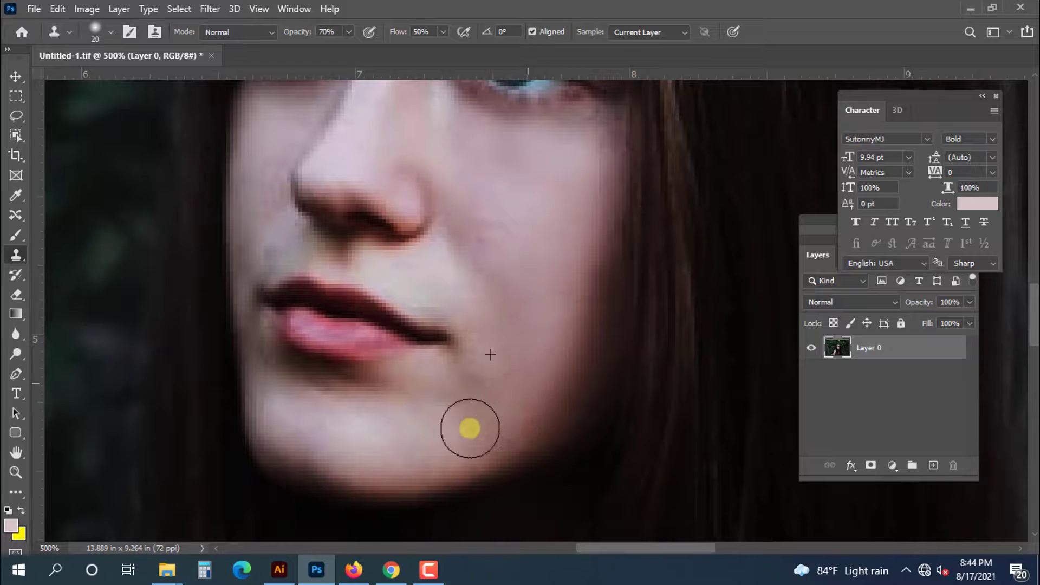
left_click(553, 221, "alt")
mouse_move(575, 217)
left_mouse_down()
mouse_move(563, 335)
mouse_move(507, 441)
left_mouse_up()
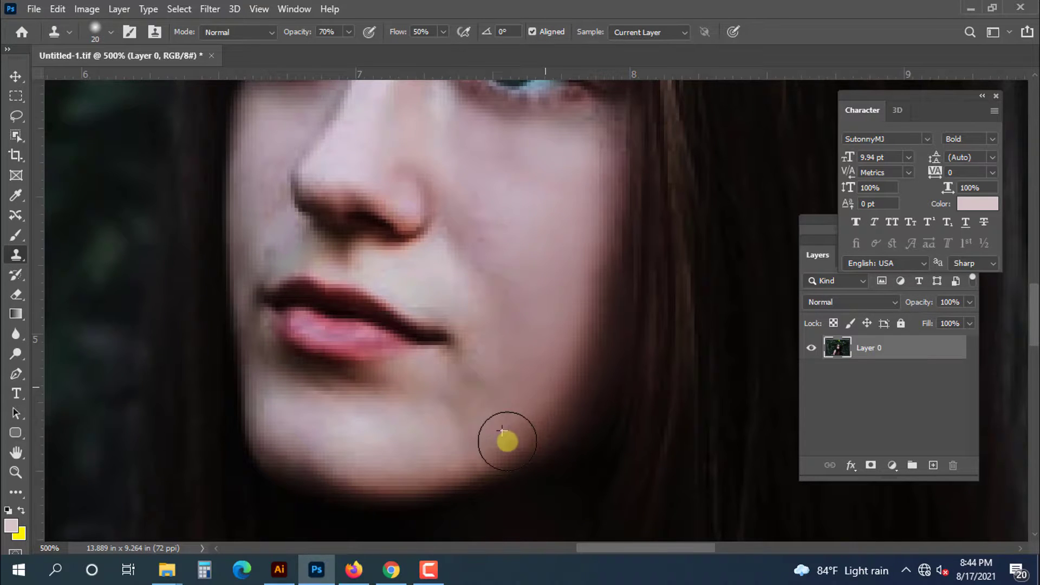
left_click(572, 211, "alt")
mouse_move(591, 181)
left_mouse_down()
mouse_move(583, 276)
mouse_move(533, 400)
left_mouse_up()
mouse_move(592, 200)
left_mouse_down()
mouse_move(590, 327)
mouse_move(531, 407)
left_mouse_up()
scroll(564, 222, "up", 1)
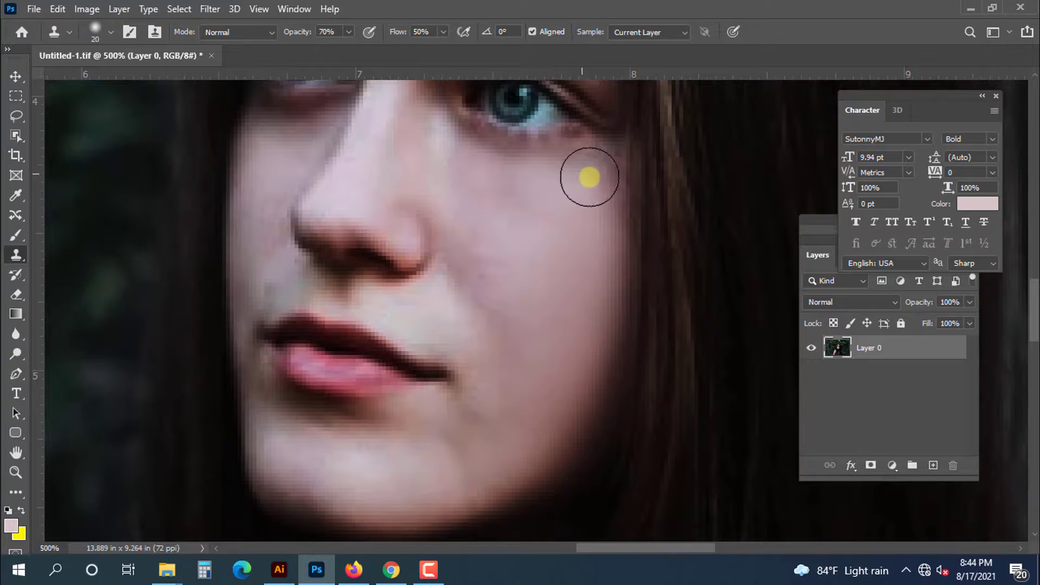
- Check the retouched mouth and chin at close range and the whole portrait with the layer deselected
key("ctrl+minus")
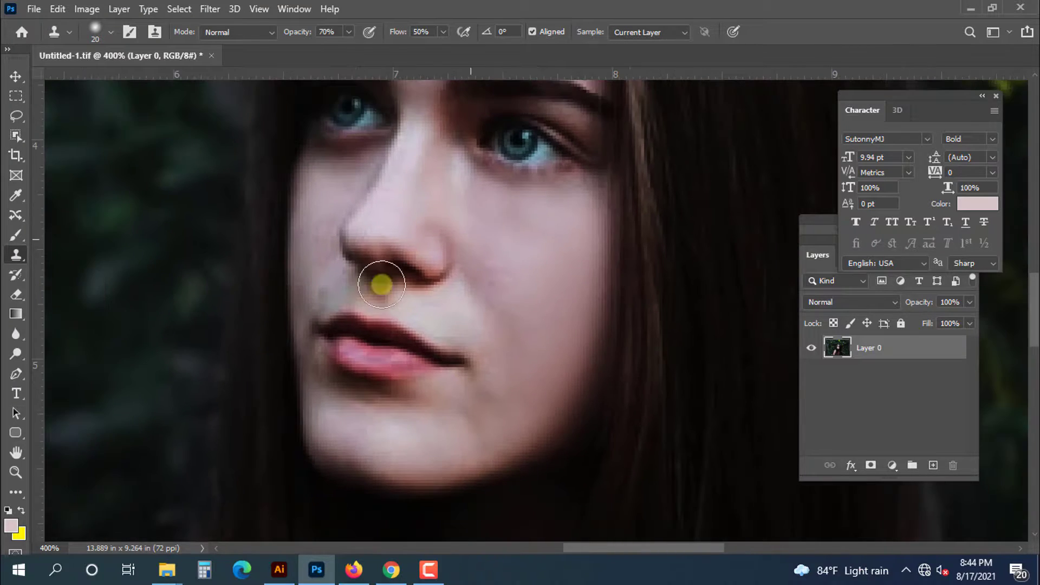
scroll(436, 343, "down", 2)
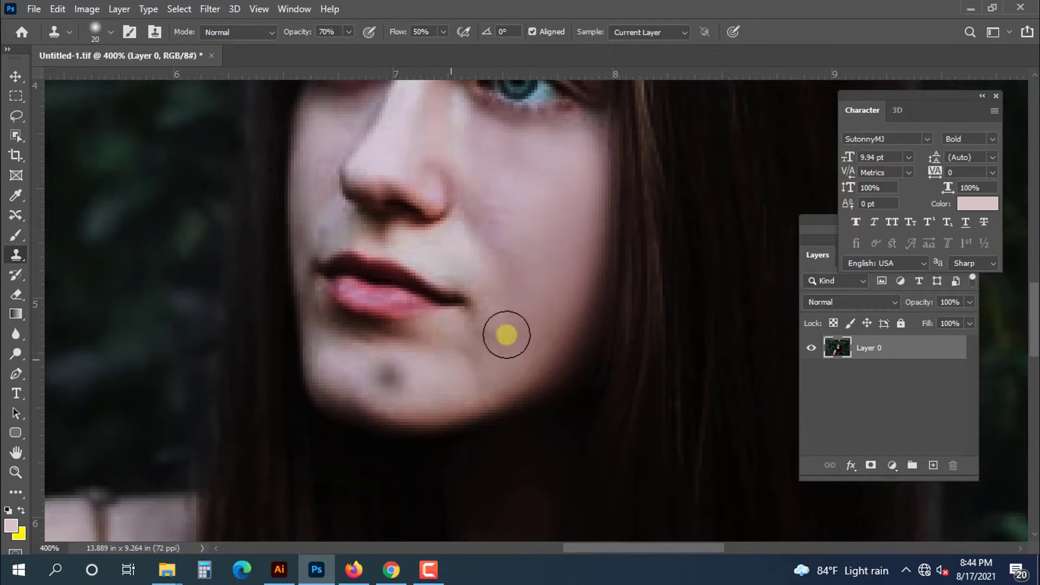
scroll(506, 335, "down", 8)
key("ctrl+minus")
key("ctrl+minus")
key("ctrl+minus")
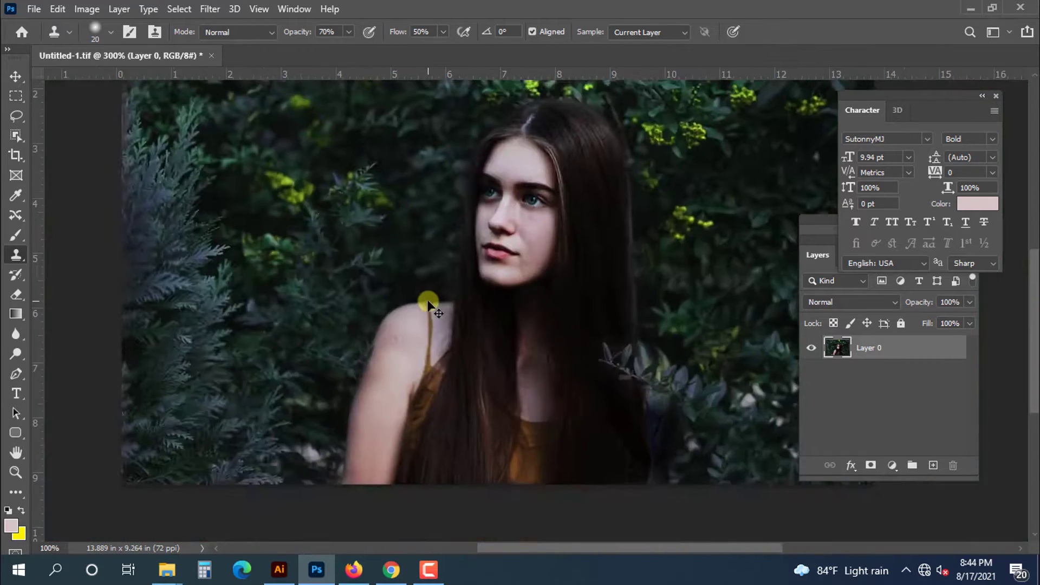
key("ctrl+minus")
left_click(16, 77)
left_click(142, 234)
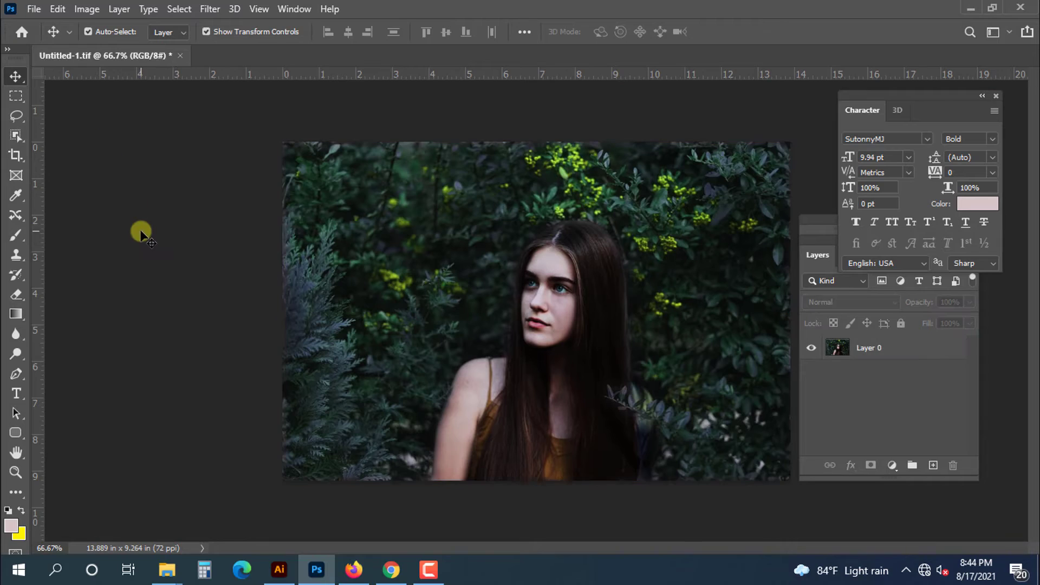